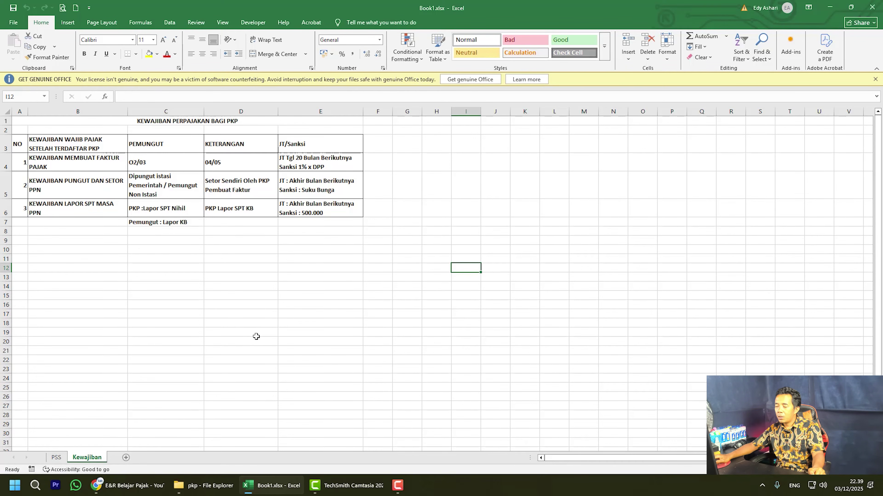
# Open the signed PKP registration form scan in Foxit and scroll through it.
pyautogui.click(214, 485)
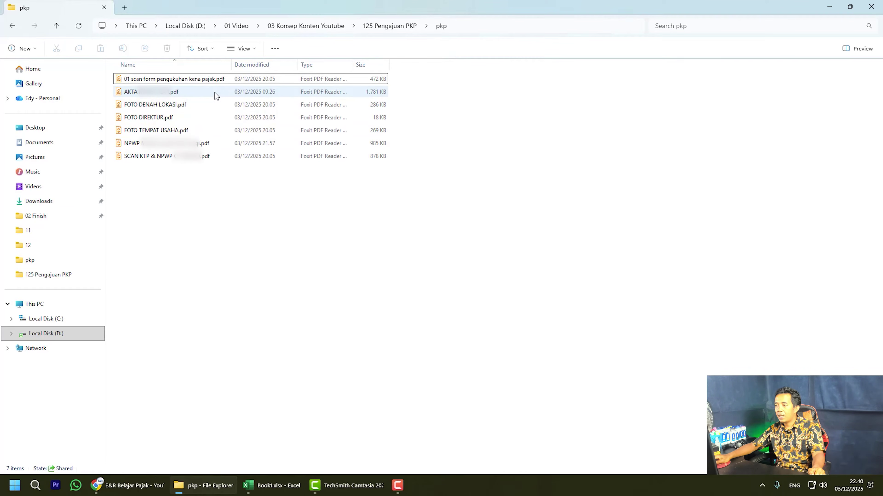
pyautogui.click(216, 80)
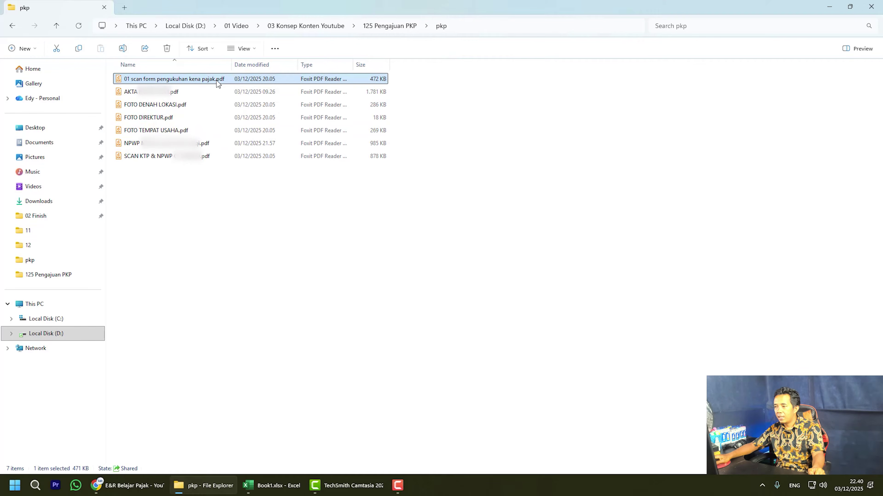
pyautogui.doubleClick(216, 80)
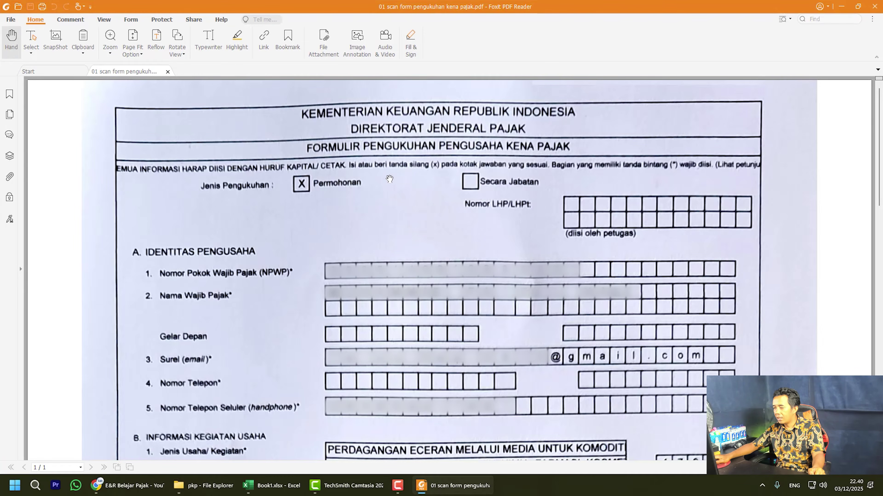
pyautogui.scroll(-4, 402, 255)
pyautogui.scroll(-20, 403, 258)
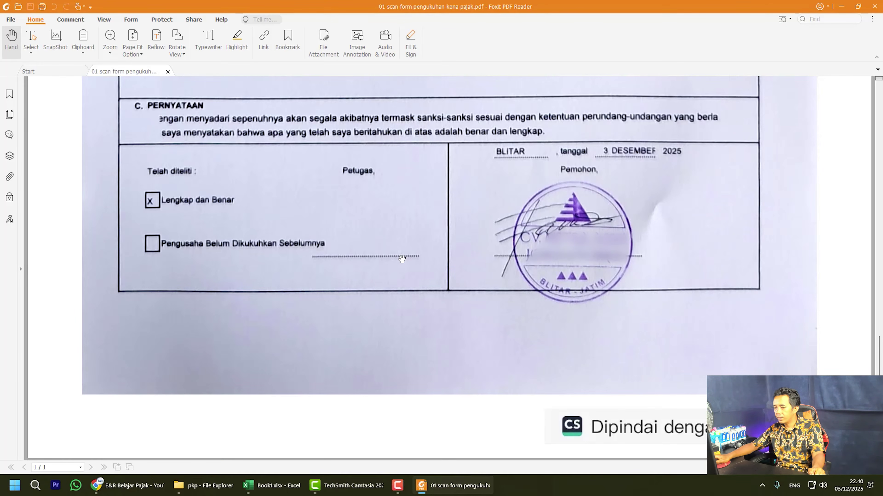
# Open FOTO DENAH LOKASI.pdf from the pkp folder to view the location map.
pyautogui.click(205, 487)
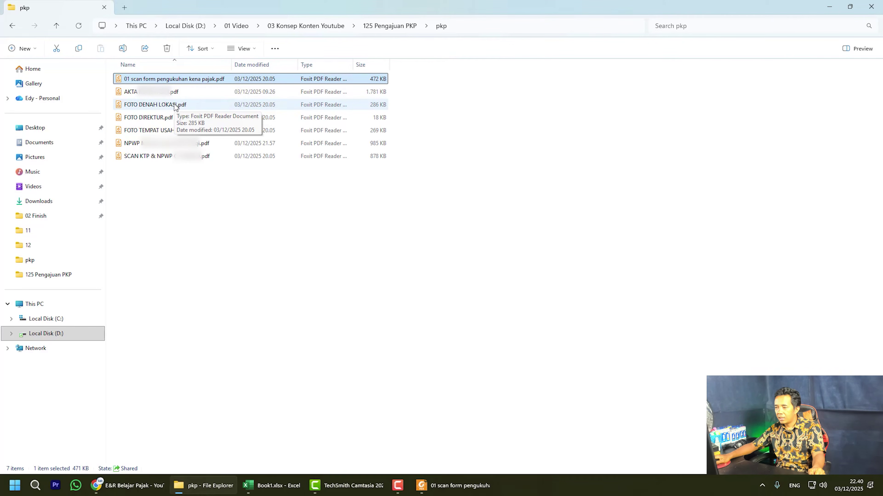
pyautogui.doubleClick(174, 103)
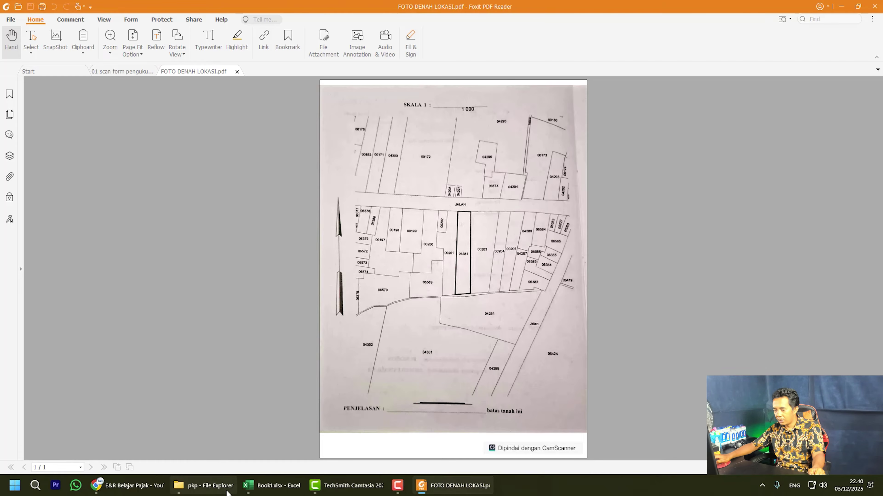
pyautogui.click(203, 486)
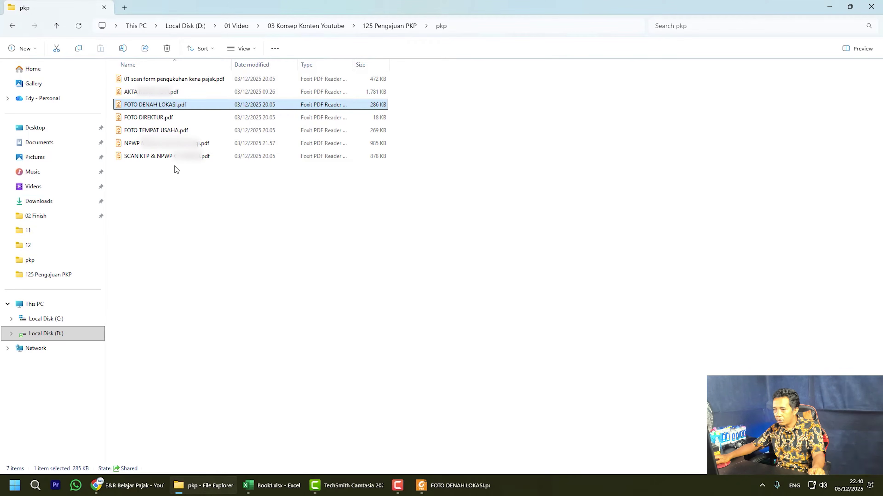
# Copy the PETA LOKASI map PDF from 125 Pengajuan PKP into the pkp folder.
pyautogui.click(375, 27)
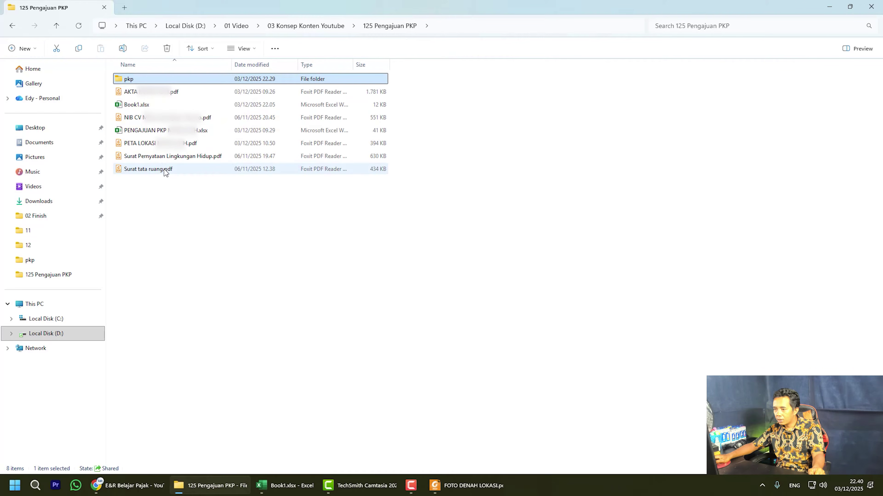
pyautogui.click(173, 146)
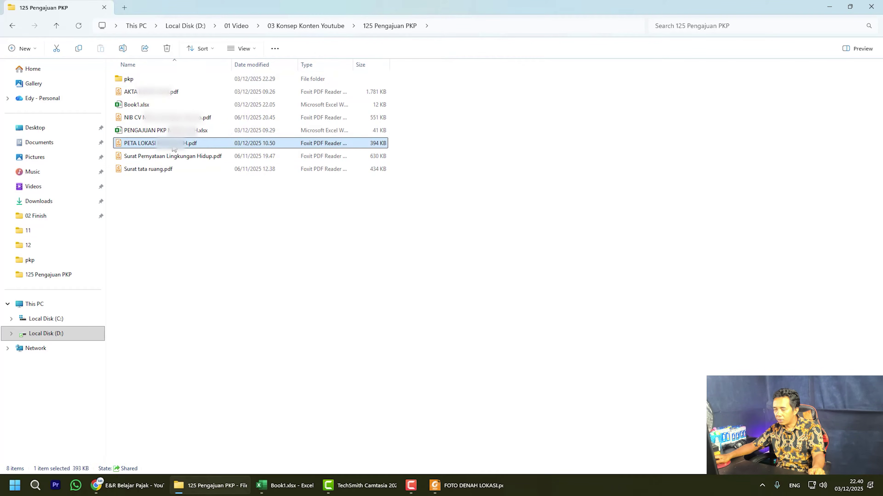
pyautogui.rightClick(174, 148)
pyautogui.click(211, 155)
pyautogui.click(145, 82)
pyautogui.doubleClick(145, 81)
pyautogui.rightClick(172, 256)
pyautogui.click(194, 267)
# Open the copied PETA LOKASI PDF in Foxit and scroll through it.
pyautogui.doubleClick(159, 162)
pyautogui.scroll(-2, 514, 337)
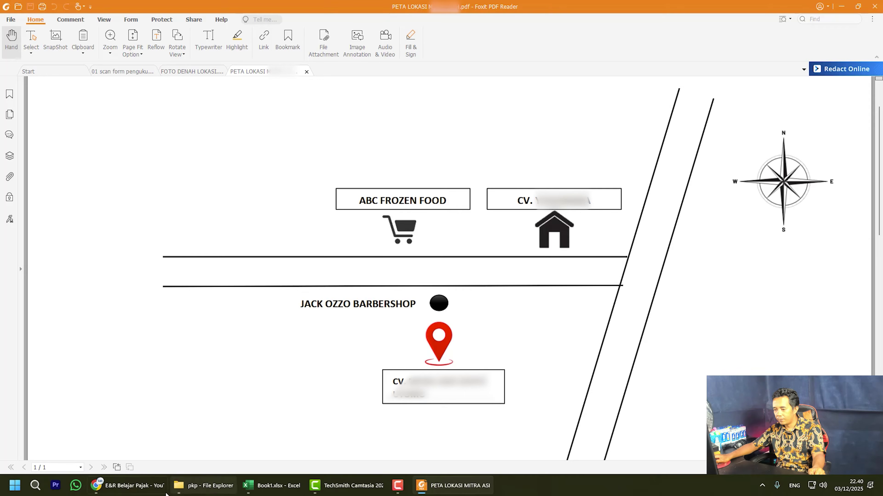
pyautogui.click(203, 486)
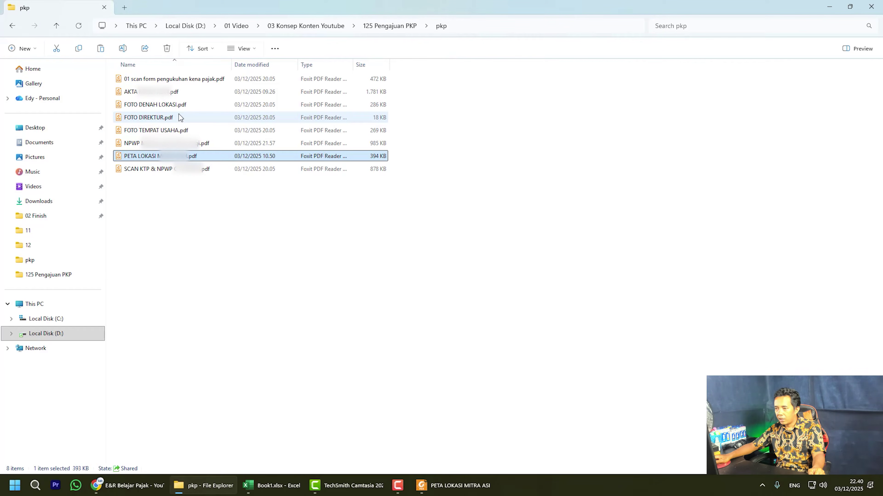
# Open FOTO TEMPAT USAHA.pdf and scroll through both pages of business-premises photos.
pyautogui.doubleClick(182, 131)
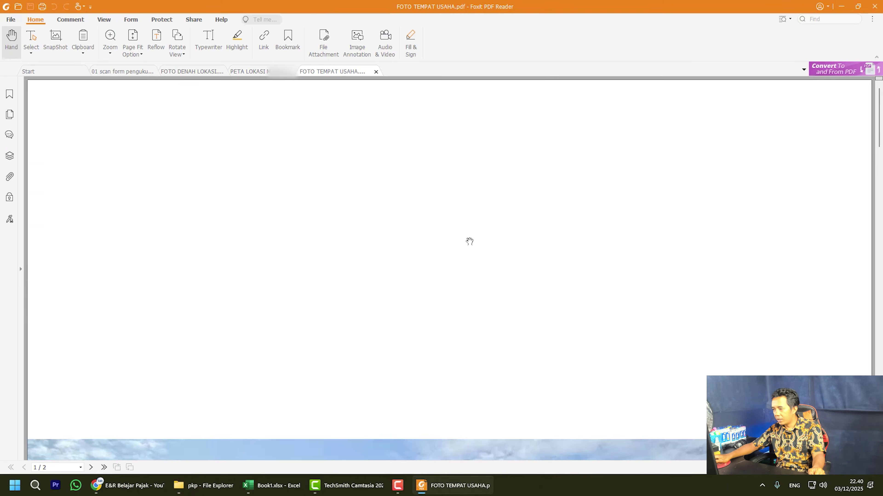
pyautogui.scroll(-8, 469, 243)
pyautogui.scroll(-2, 470, 258)
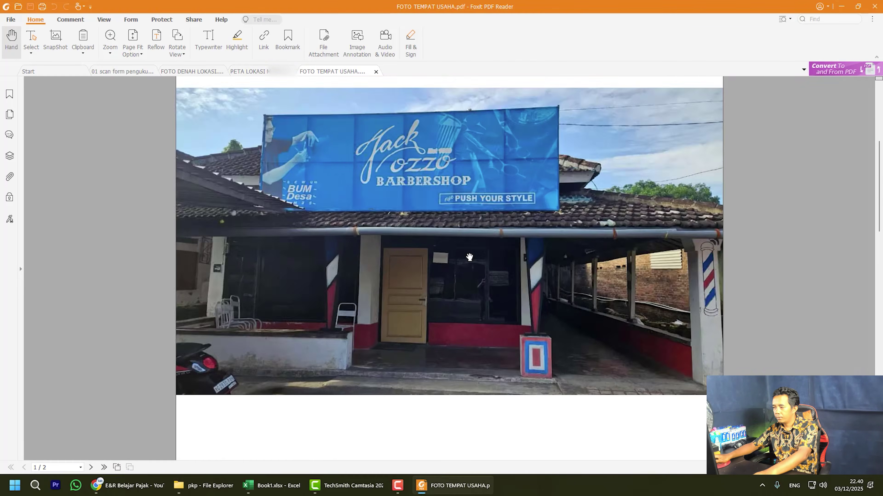
pyautogui.scroll(-8, 470, 257)
pyautogui.scroll(-9, 470, 257)
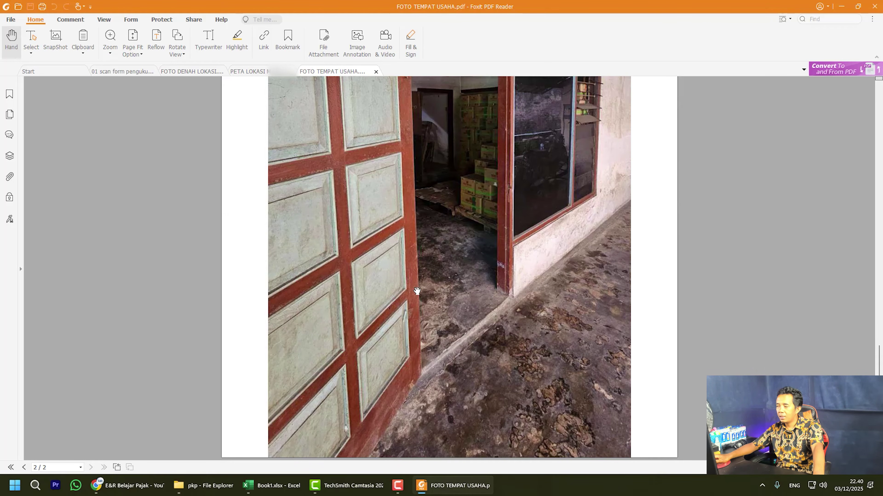
pyautogui.scroll(8, 409, 295)
pyautogui.scroll(10, 408, 295)
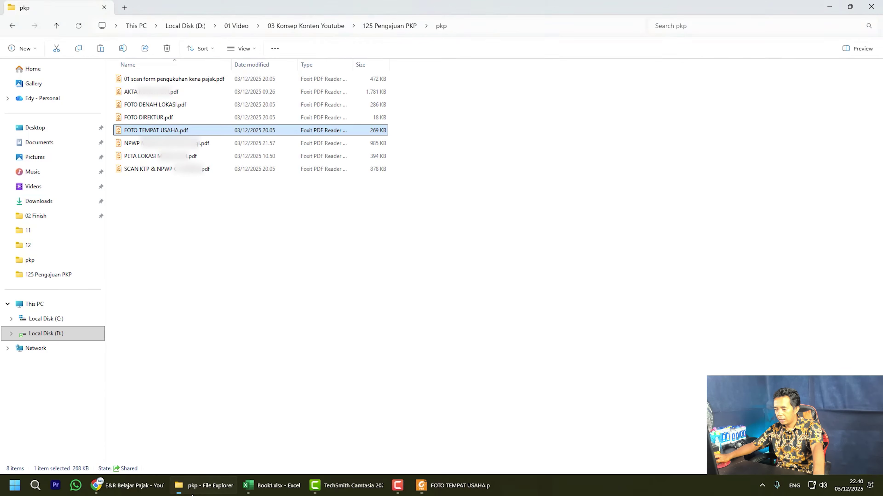
pyautogui.click(191, 491)
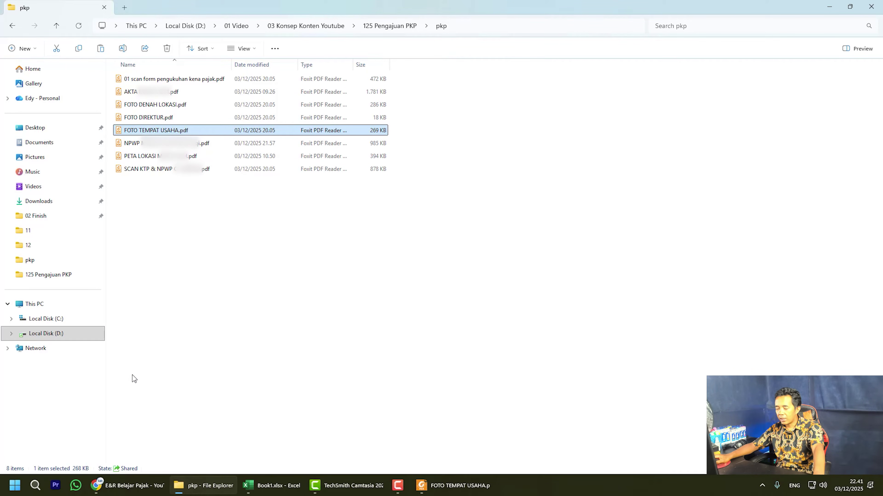
pyautogui.click(135, 492)
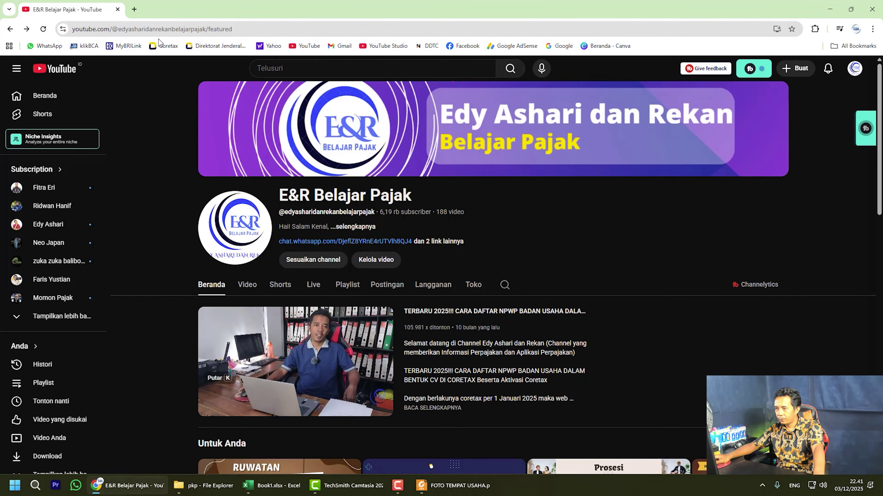
# Open the Coretax DJP login page and paste the user ID copied from the PSS sheet.
pyautogui.click(133, 10)
pyautogui.click(162, 47)
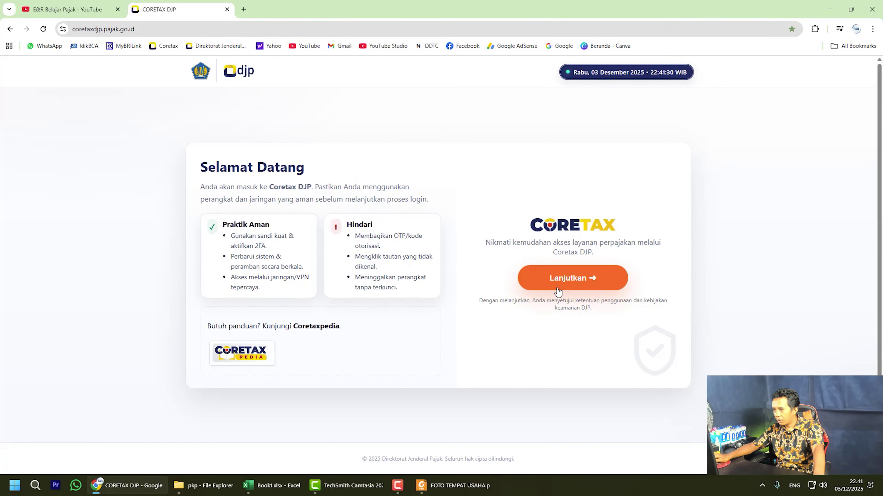
pyautogui.click(572, 279)
pyautogui.click(278, 488)
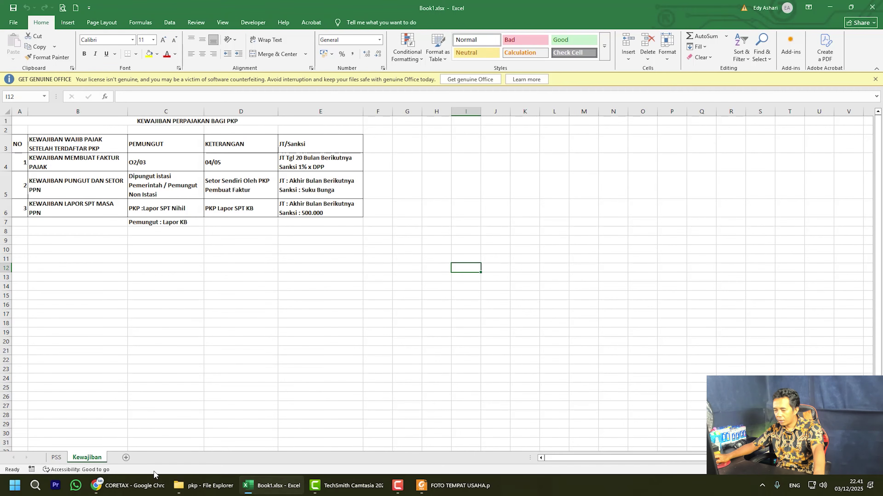
pyautogui.click(56, 458)
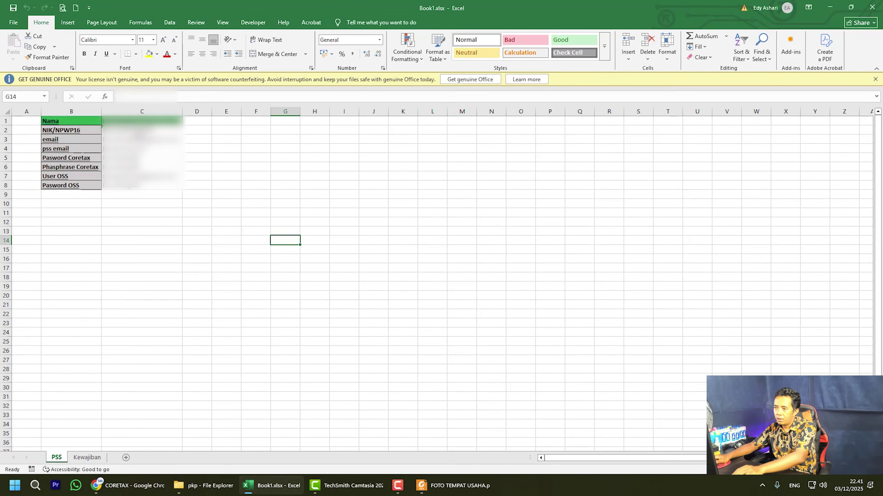
pyautogui.click(150, 131)
pyautogui.moveTo(175, 97); pyautogui.dragTo(118, 97)
pyautogui.hotkey('ctrl', 'c')
pyautogui.click(129, 486)
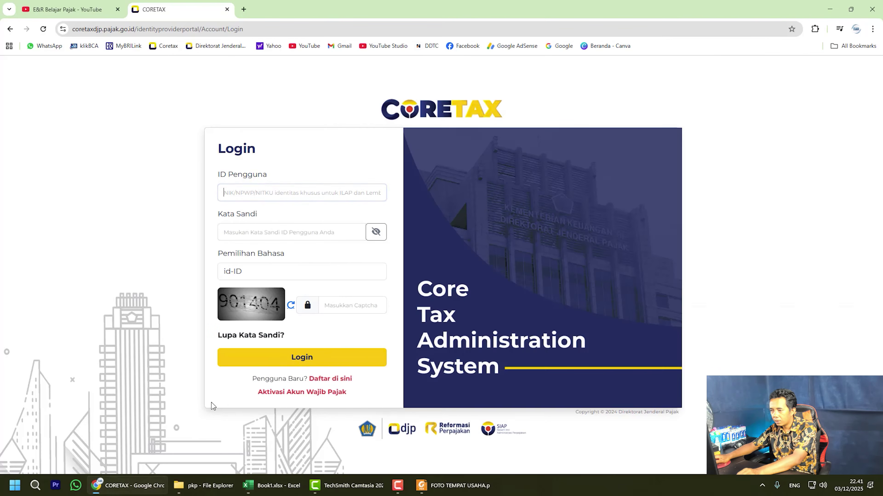
pyautogui.hotkey('ctrl', 'v')
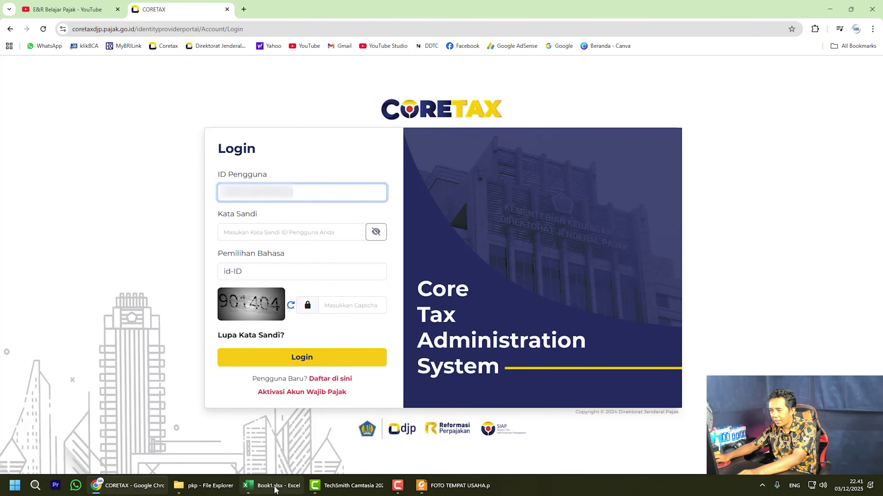
# Paste the stored account password, enter the captcha code, and log in.
pyautogui.click(271, 485)
pyautogui.click(155, 159)
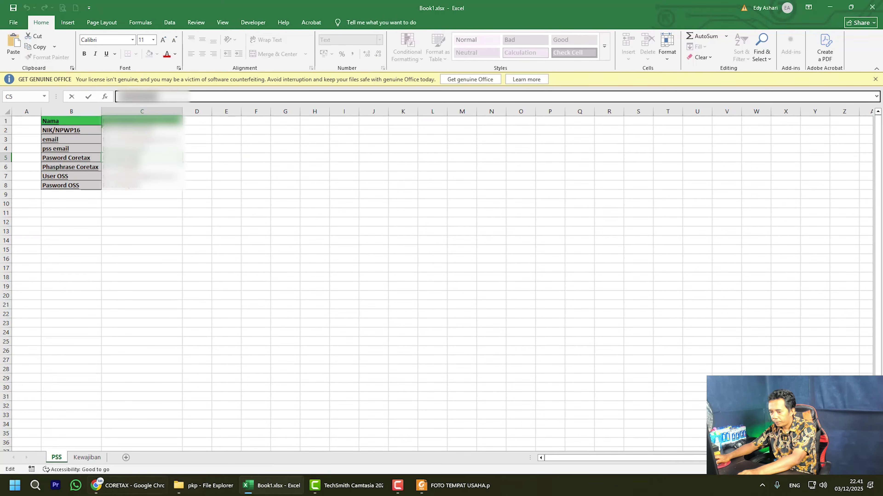
pyautogui.click(146, 486)
pyautogui.click(294, 234)
pyautogui.hotkey('ctrl', 'v')
pyautogui.click(357, 301)
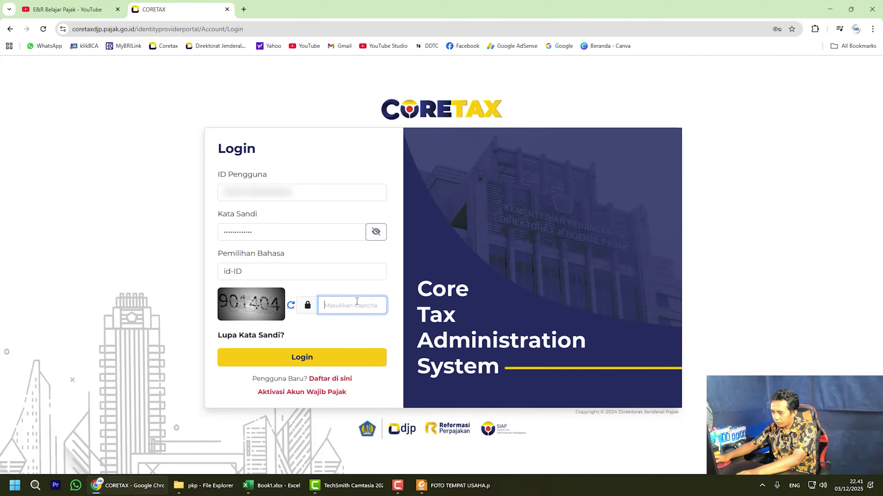
pyautogui.write('9')
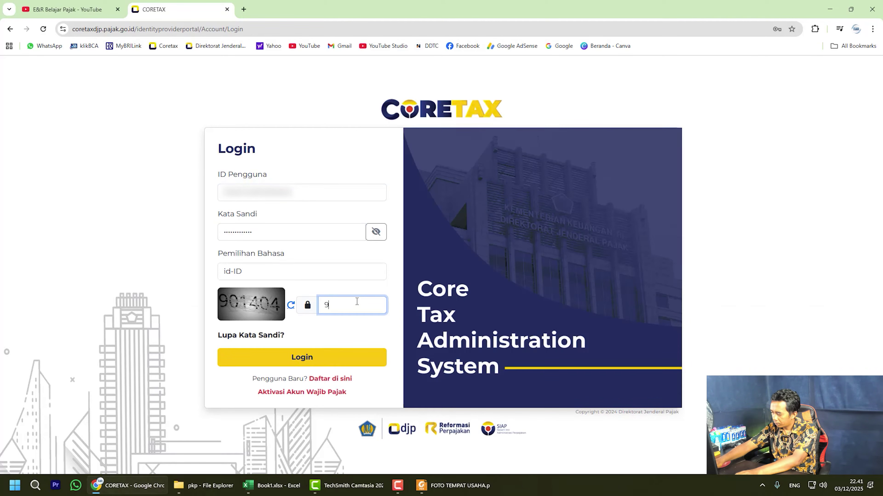
pyautogui.write('01404')
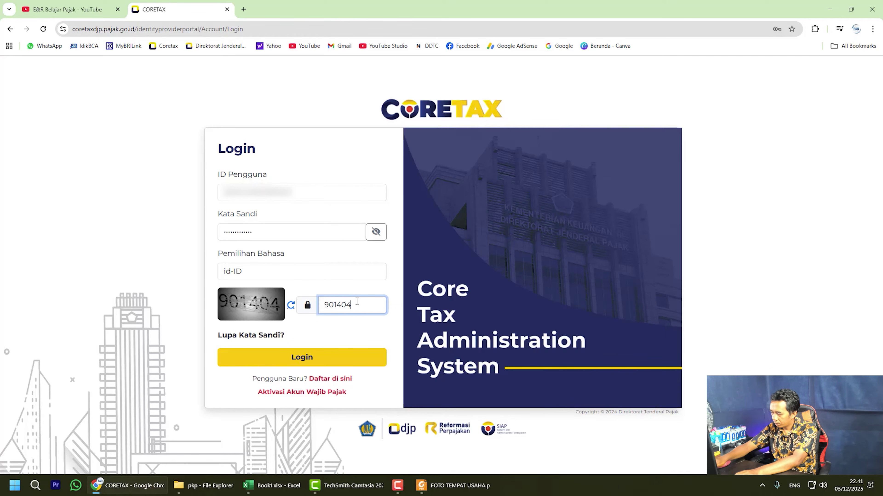
pyautogui.press('Return')
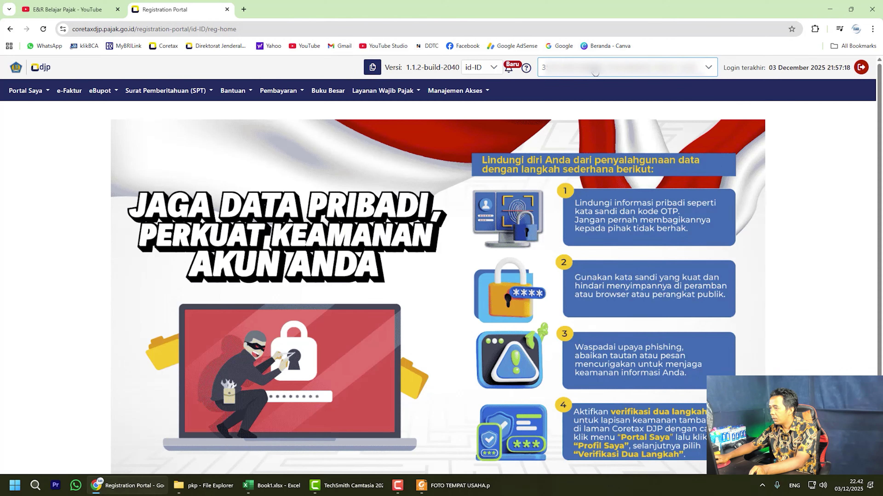
# Act as the taxpayer account and switch the portal language to id-ID.
pyautogui.click(595, 72)
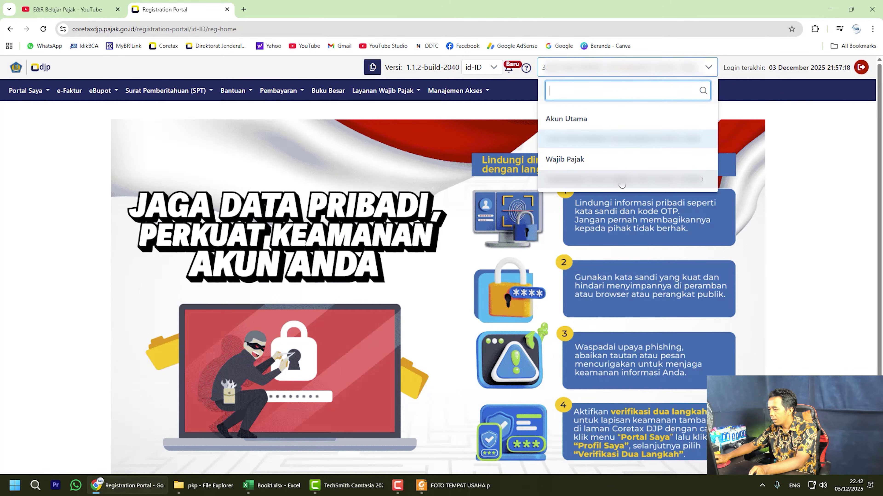
pyautogui.click(622, 184)
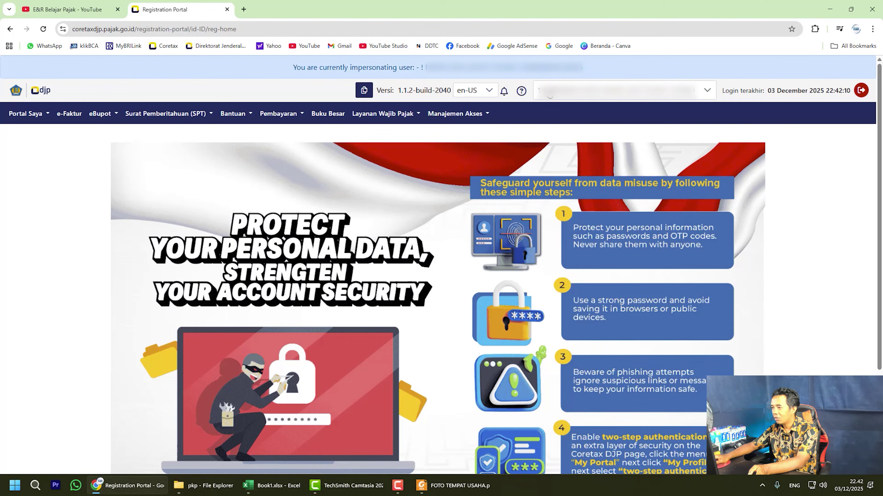
pyautogui.click(488, 92)
pyautogui.click(469, 111)
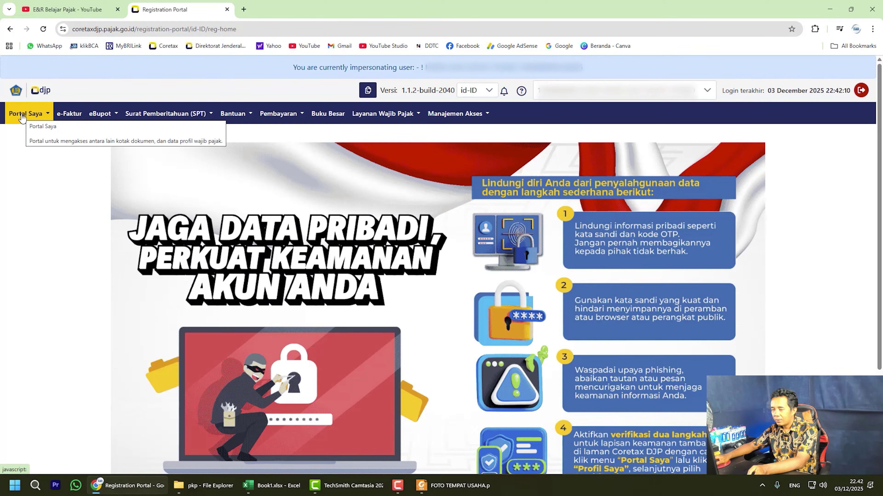
# View the taxpayer profile under Portal Saya > Profil Saya, then show the pkp folder.
pyautogui.click(22, 117)
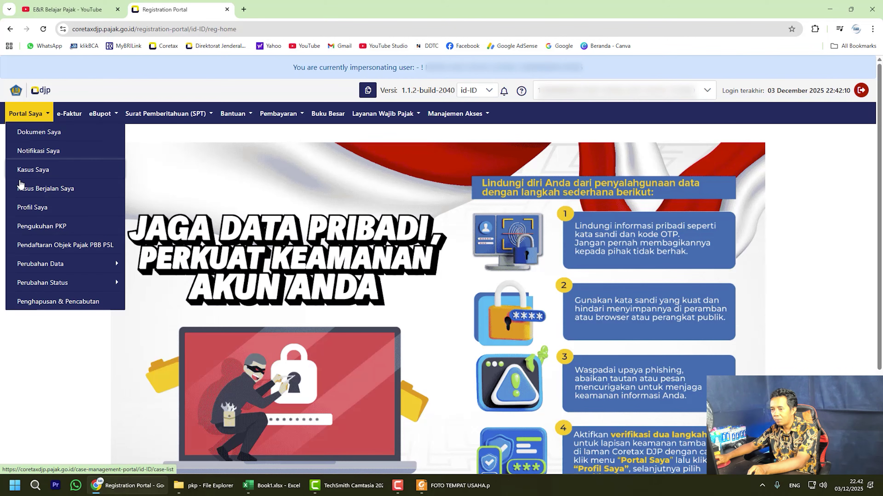
pyautogui.click(21, 209)
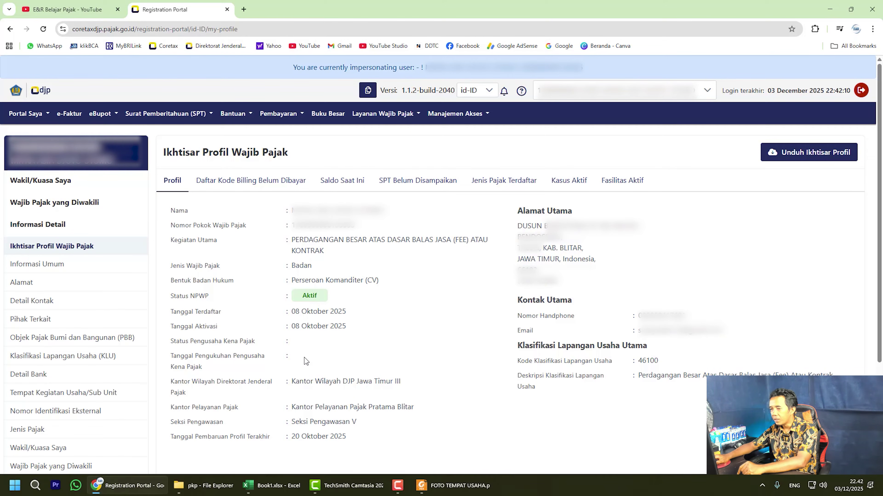
pyautogui.click(207, 487)
pyautogui.click(212, 249)
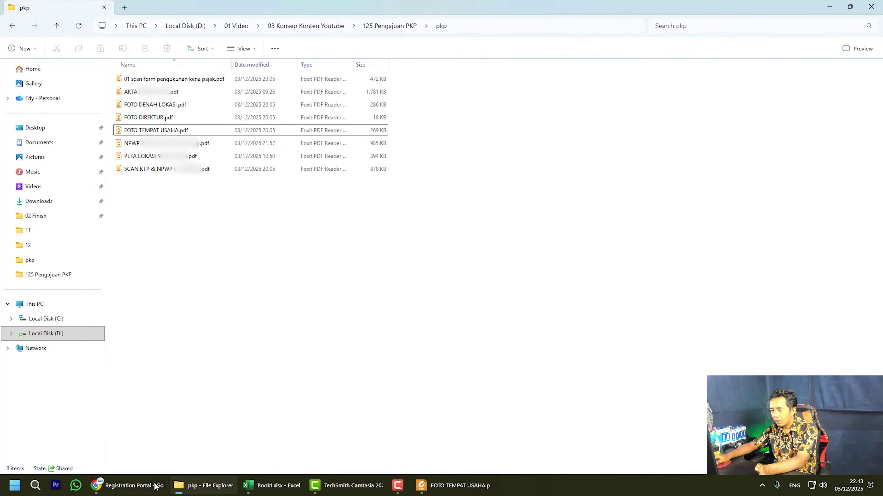
# Search Google for 'merge pdf online' and open the iLovePDF Merge PDF result.
pyautogui.click(132, 485)
pyautogui.click(244, 10)
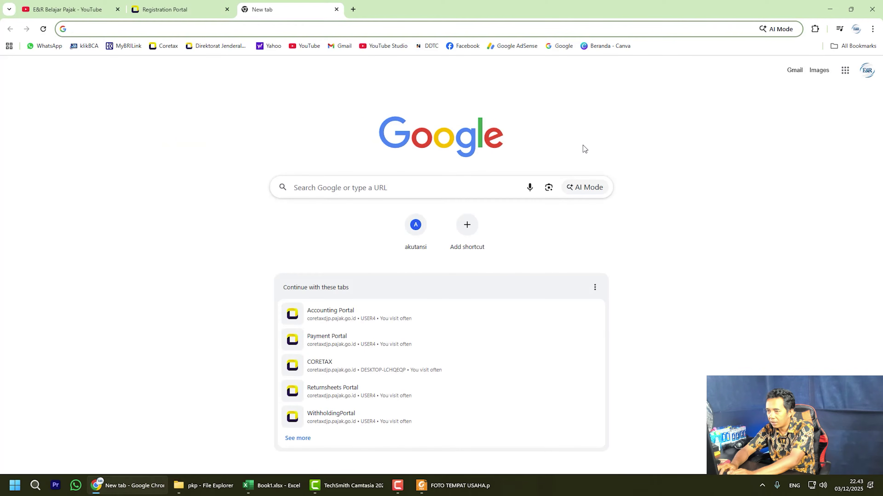
pyautogui.write('mer')
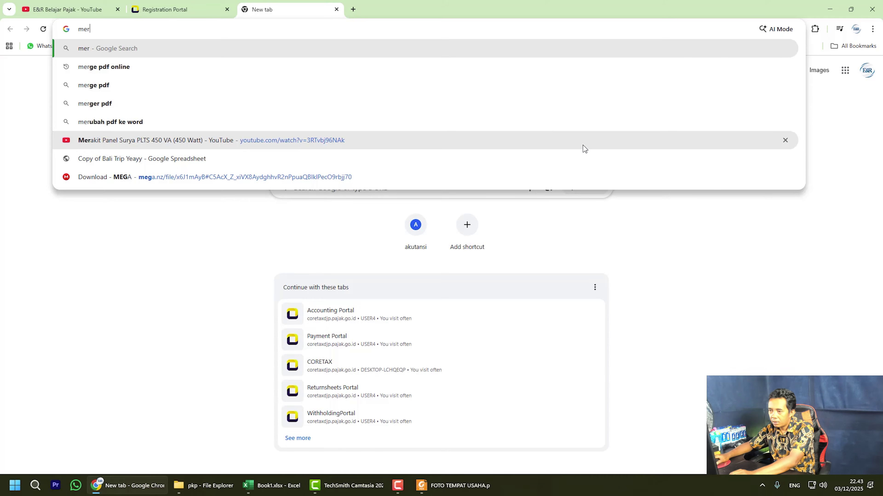
pyautogui.click(269, 67)
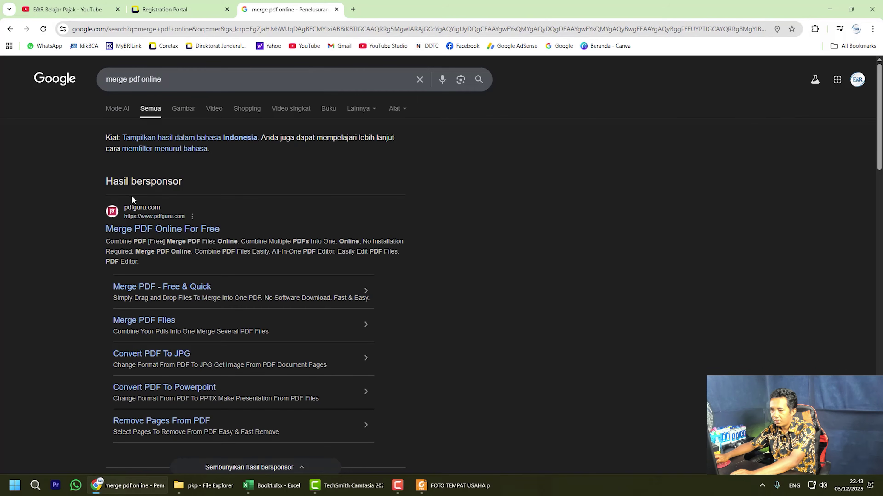
pyautogui.scroll(-5, 138, 228)
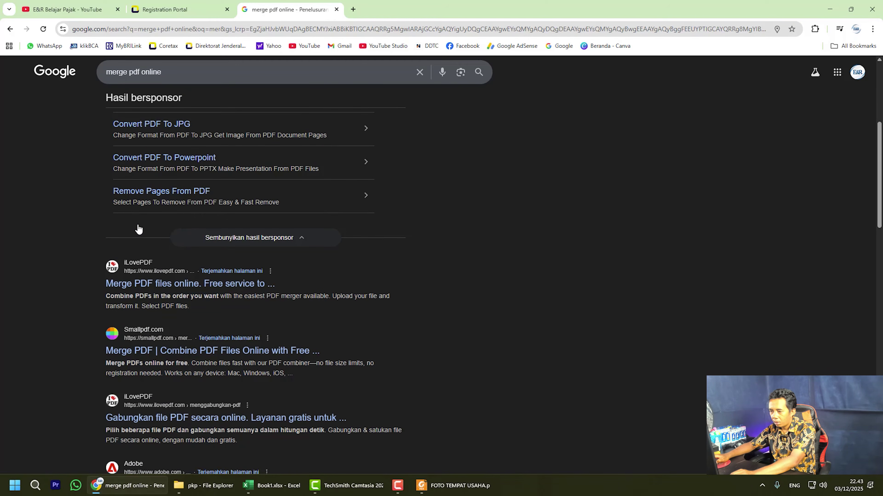
pyautogui.click(157, 285)
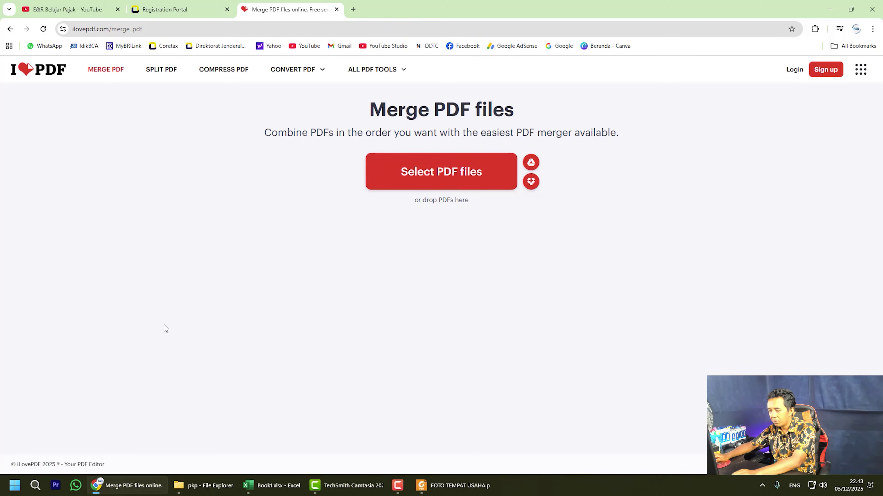
# Upload all eight pkp PDFs to iLovePDF, moving FOTO DENAH LOKASI last and SCAN KTP & NPWP fifth.
pyautogui.click(204, 485)
pyautogui.moveTo(209, 219); pyautogui.dragTo(374, 226)
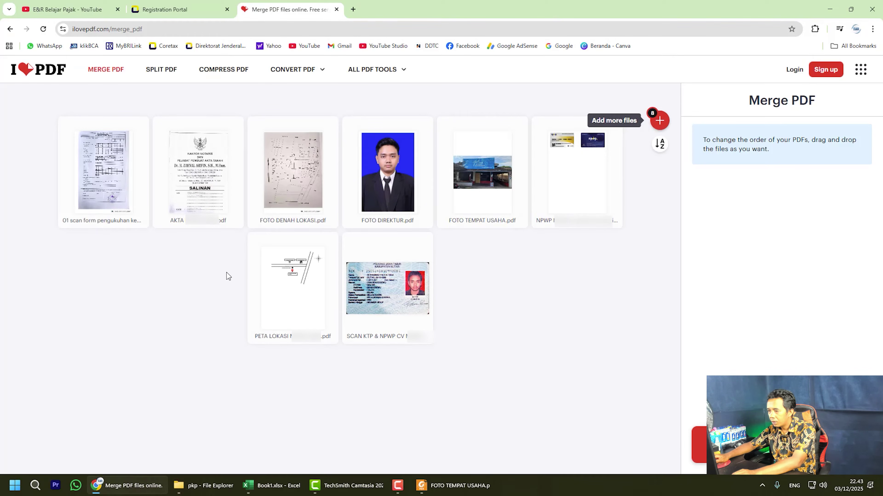
pyautogui.moveTo(237, 200)
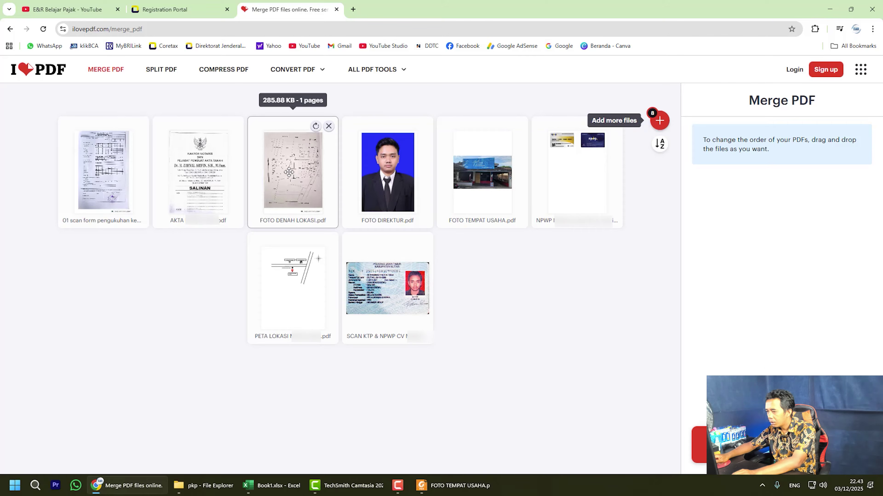
pyautogui.moveTo(291, 176); pyautogui.dragTo(429, 285)
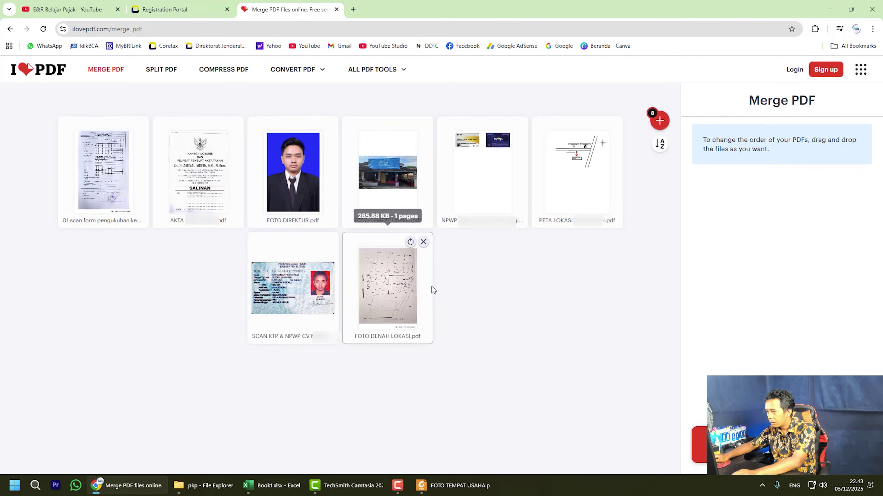
pyautogui.moveTo(278, 304)
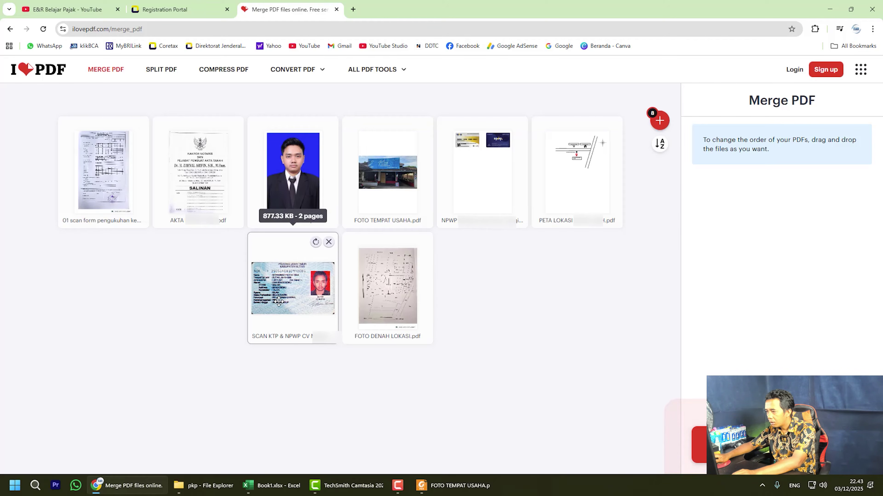
pyautogui.moveTo(279, 302); pyautogui.dragTo(495, 213)
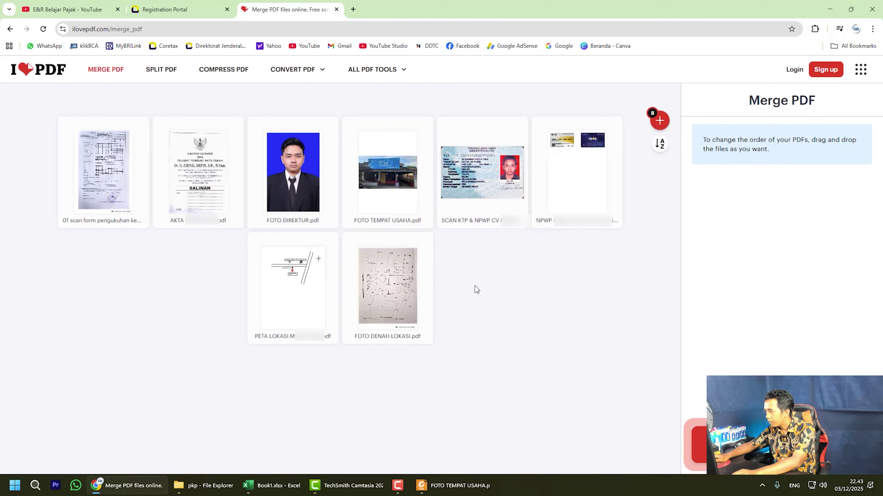
# Merge the eight PDFs, save the 21-page result to Downloads, and check it.
pyautogui.click(698, 445)
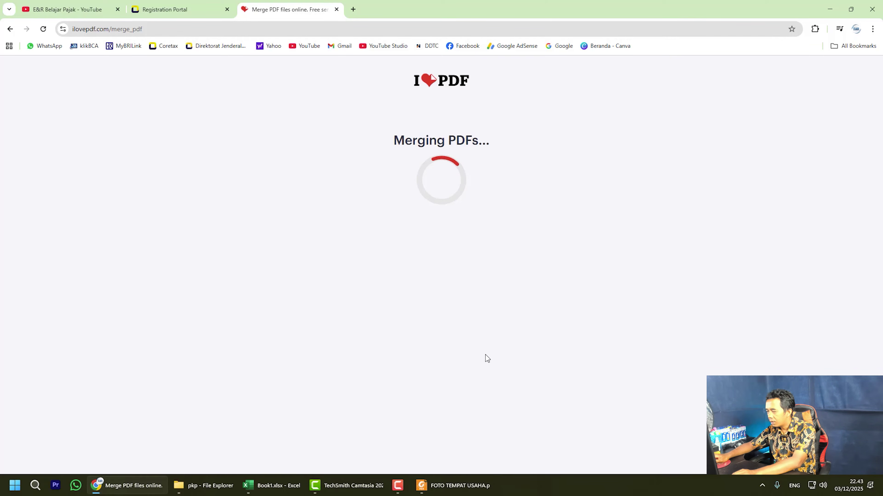
pyautogui.click(402, 147)
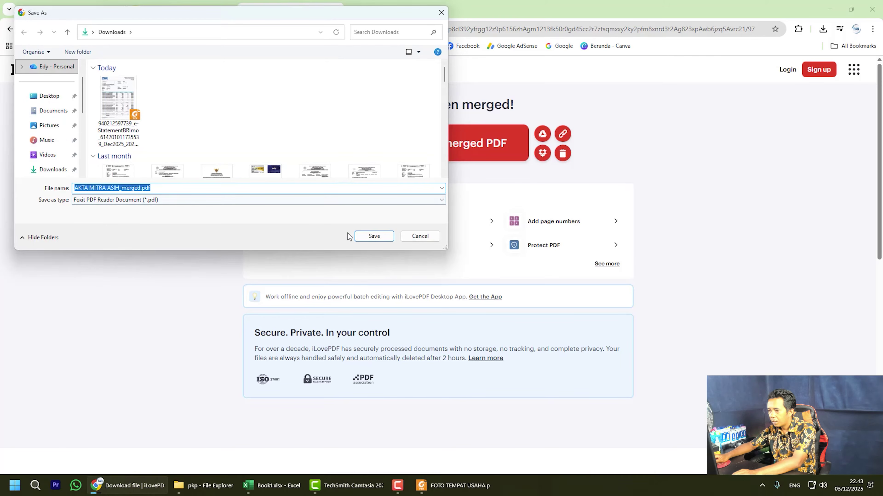
pyautogui.click(373, 236)
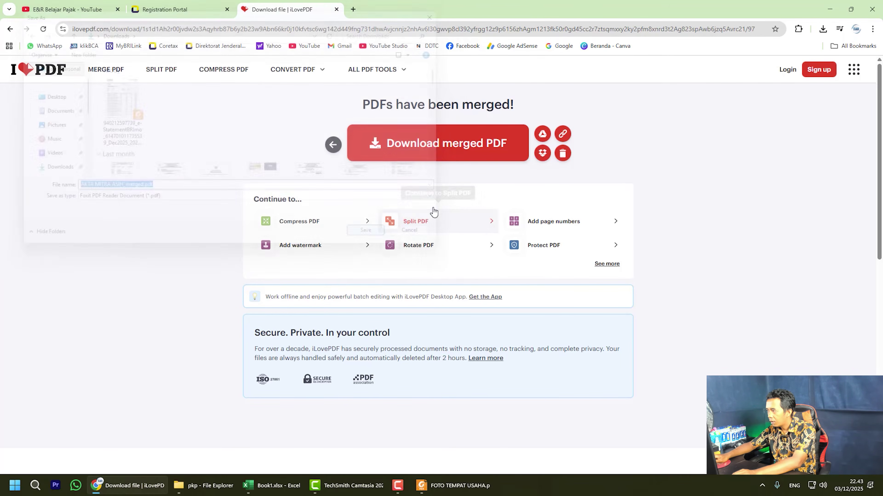
pyautogui.click(827, 31)
pyautogui.click(792, 60)
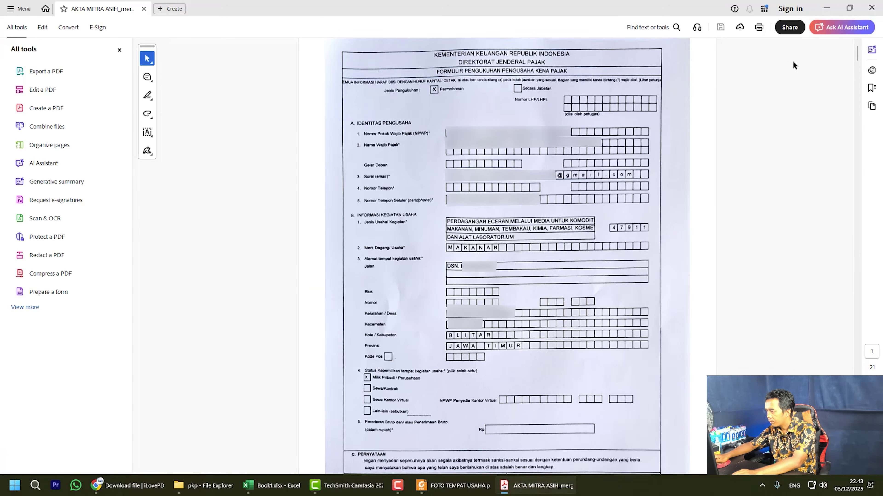
pyautogui.click(872, 8)
# Cut the merged PDF from Downloads and paste it into the pkp folder.
pyautogui.click(819, 34)
pyautogui.click(813, 70)
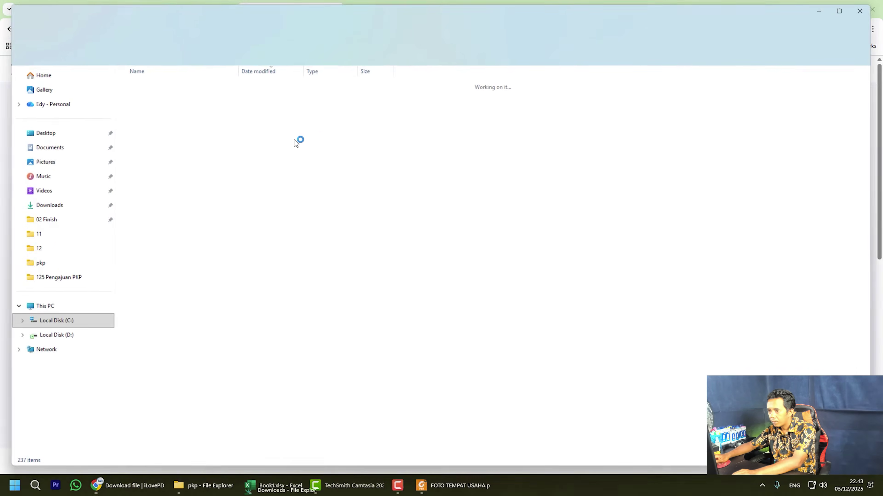
pyautogui.rightClick(145, 97)
pyautogui.click(161, 103)
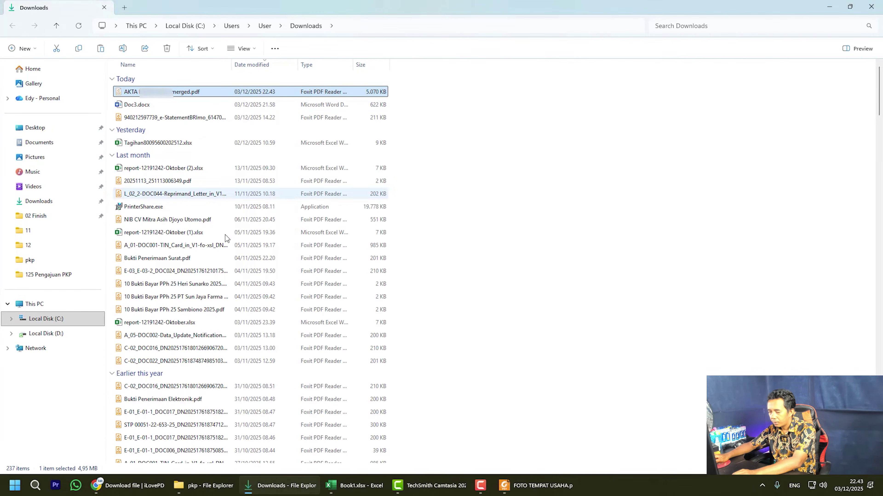
pyautogui.click(195, 487)
pyautogui.rightClick(282, 270)
pyautogui.click(299, 280)
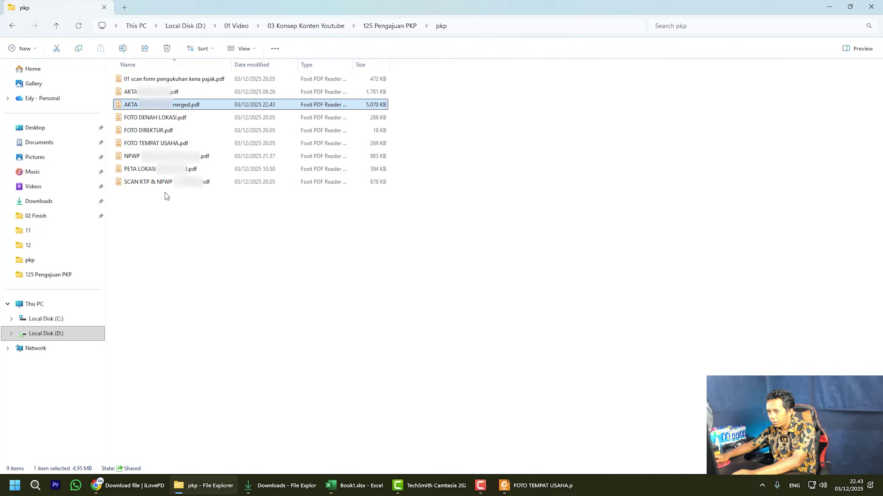
# Rename the merged PDF to 'Formulir Pengukuhan Kena Pajak ALL.pdf'.
pyautogui.rightClick(163, 228)
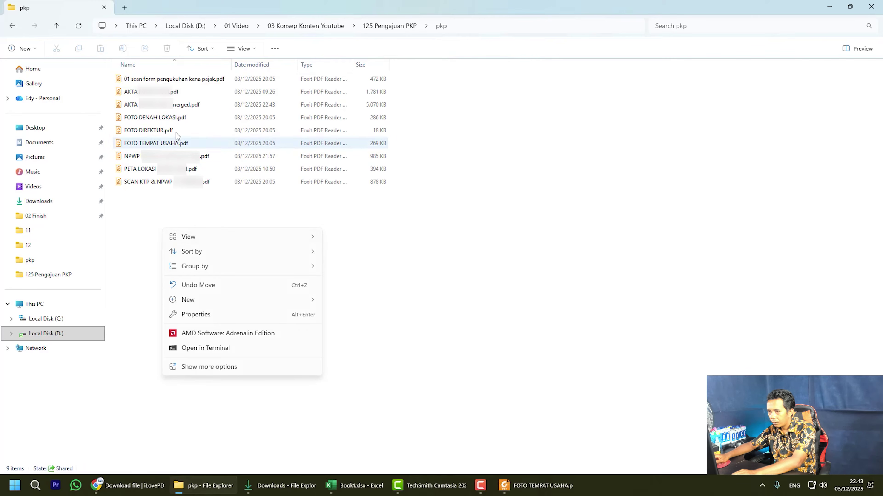
pyautogui.click(179, 108)
pyautogui.click(179, 108)
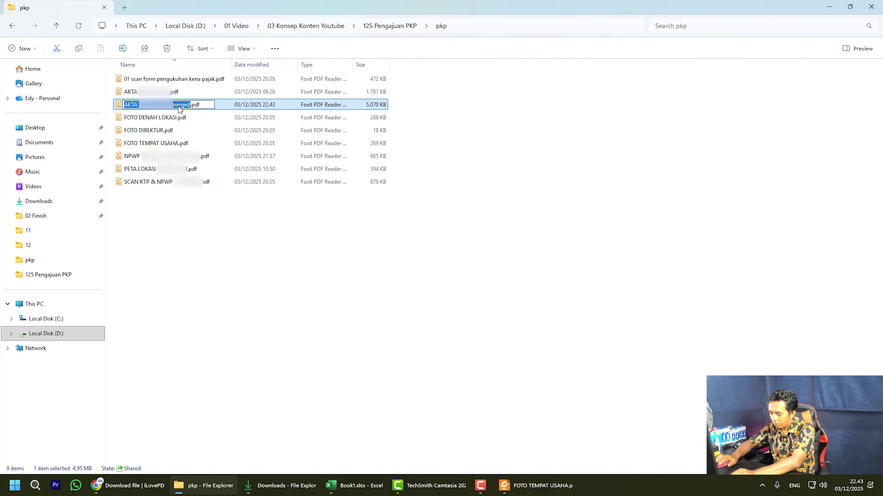
pyautogui.write('Formulir ')
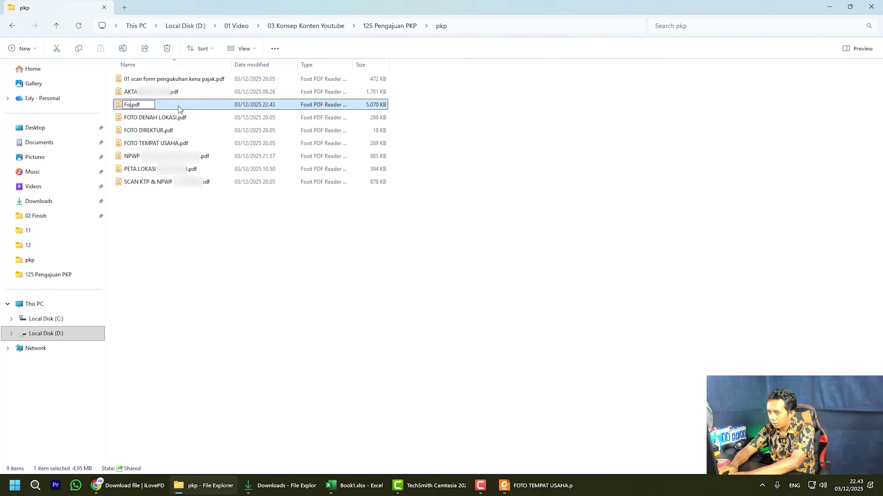
pyautogui.write('Pengu')
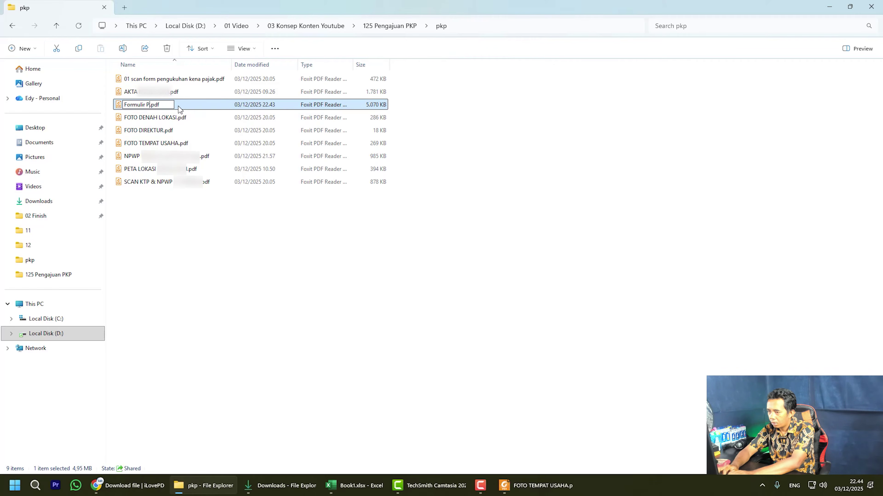
pyautogui.write('ku')
pyautogui.write('han Kena P')
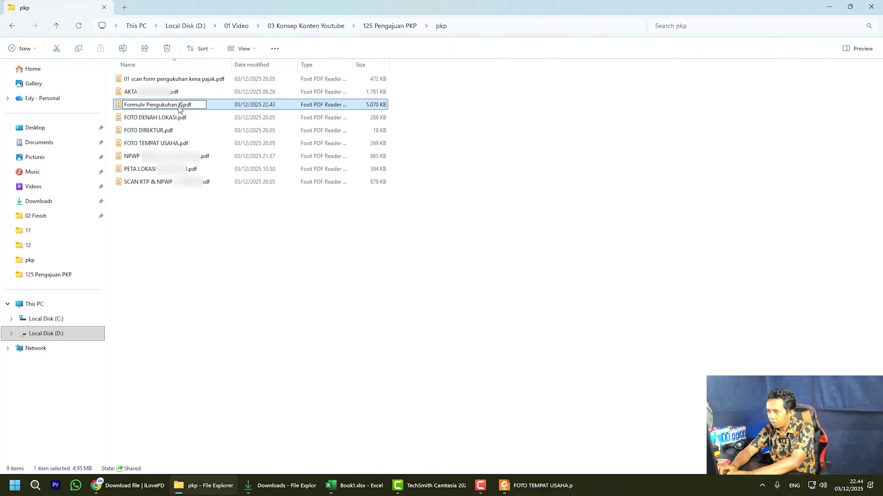
pyautogui.write('ajak ALL')
pyautogui.press('Return')
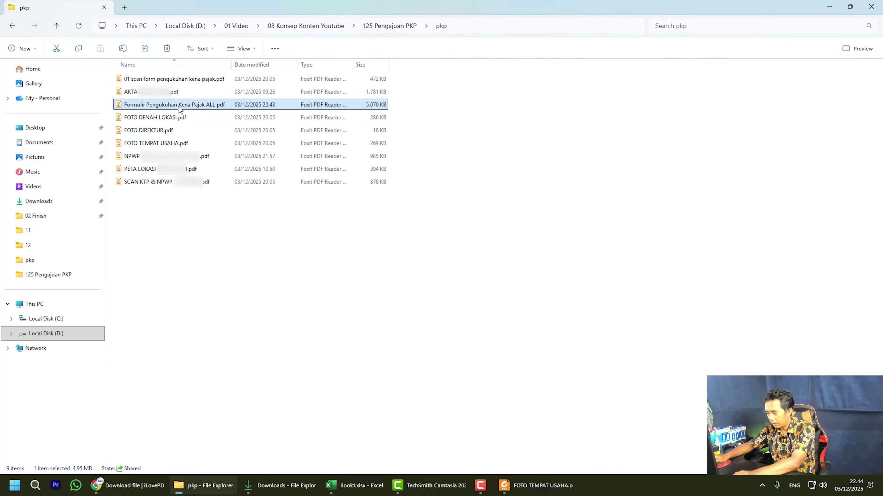
pyautogui.click(122, 484)
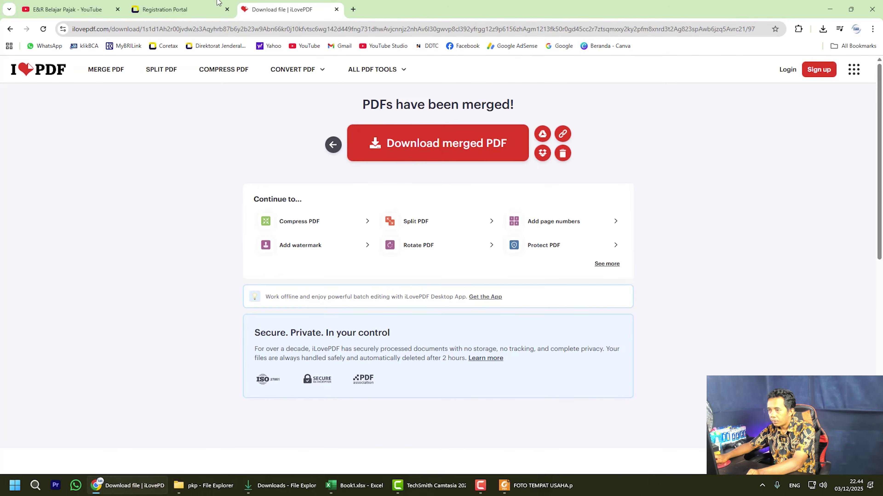
# On the Registration Portal tab, choose Portal Saya > Pengukuhan PKP.
pyautogui.click(218, 3)
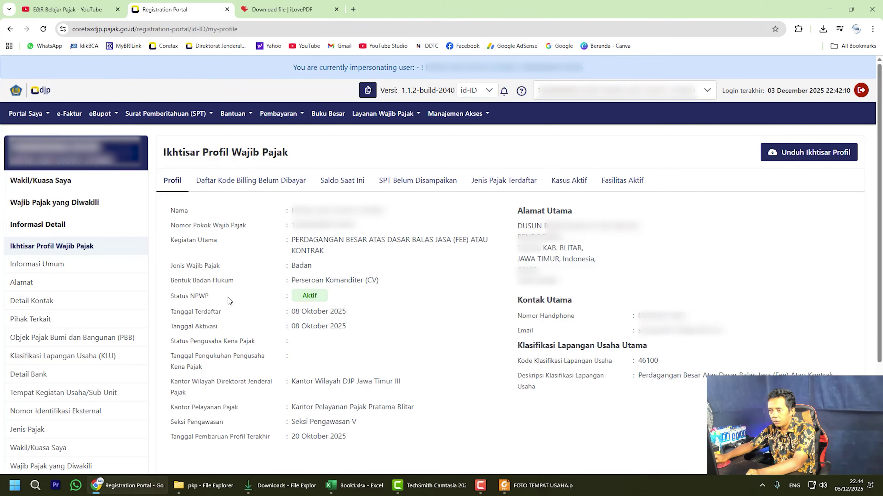
pyautogui.click(27, 117)
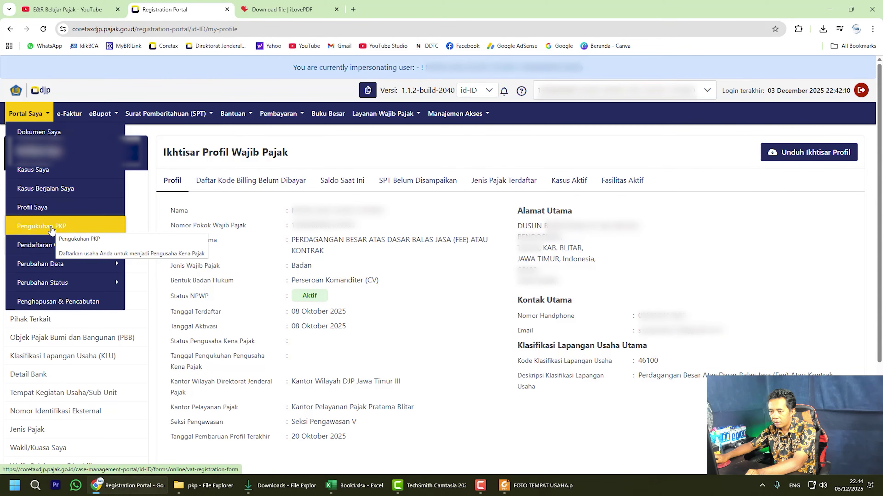
pyautogui.click(51, 226)
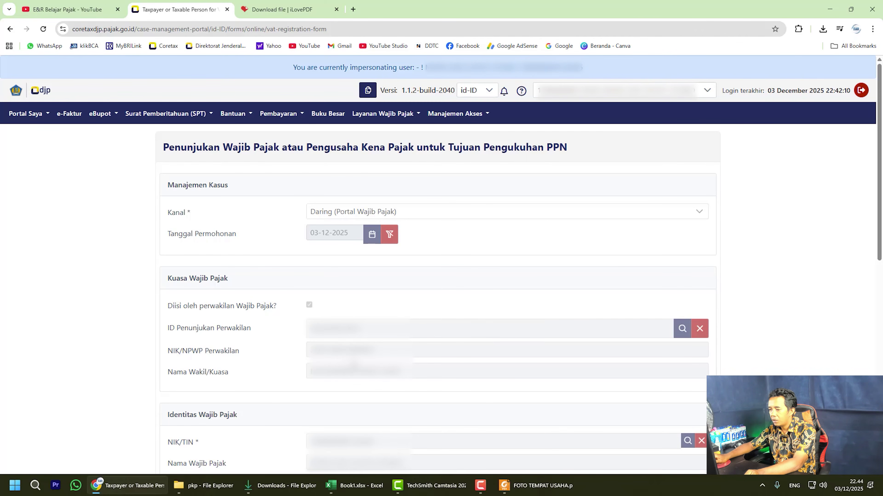
# Set the business premises ownership status to Milik / Perusahaan.
pyautogui.scroll(-4, 295, 375)
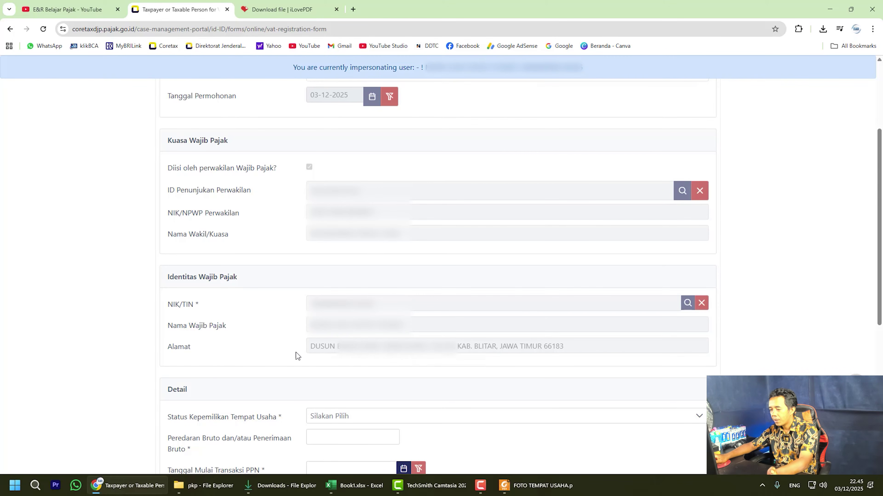
pyautogui.scroll(-5, 245, 349)
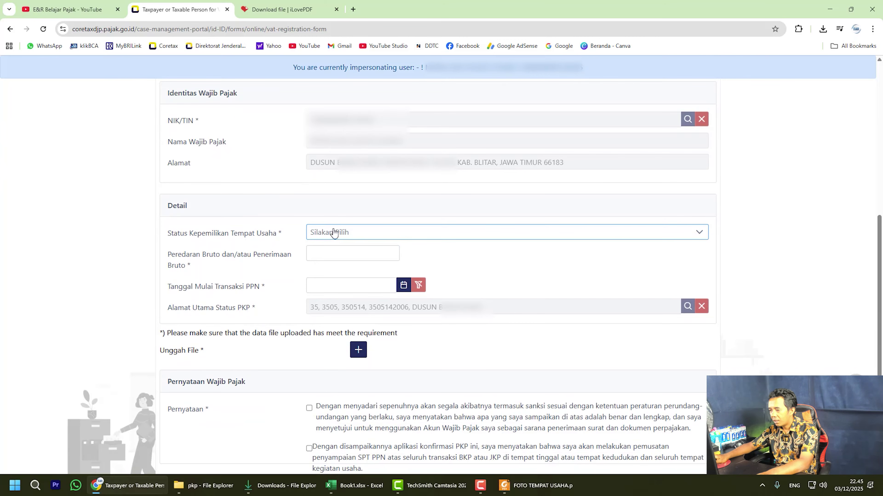
pyautogui.click(334, 234)
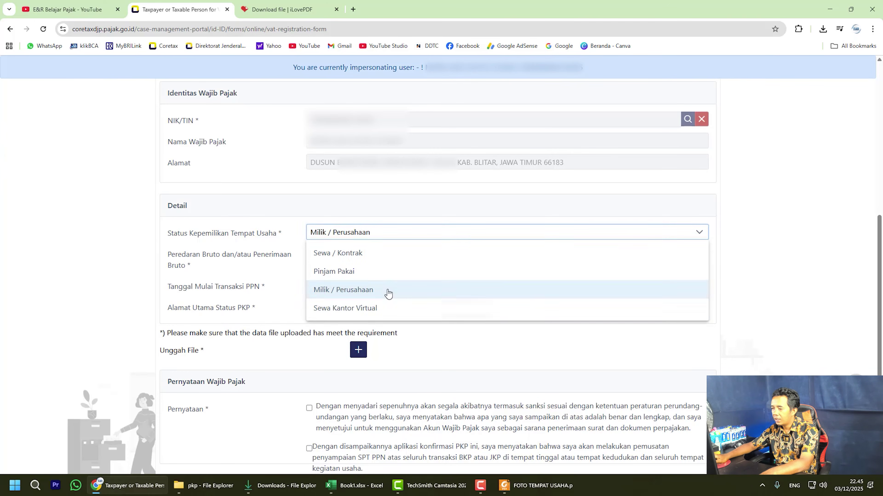
pyautogui.click(388, 292)
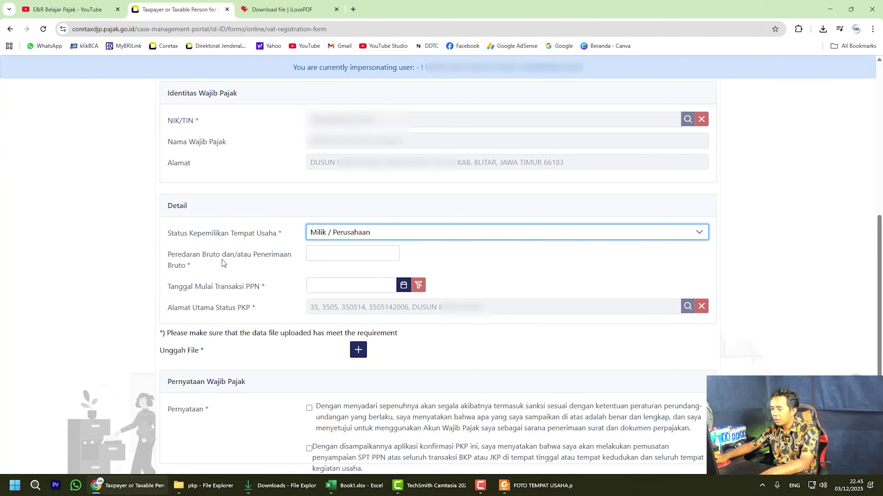
# Enter 0 as Peredaran Bruto and December 2025 as the first PPN transaction month.
pyautogui.click(342, 254)
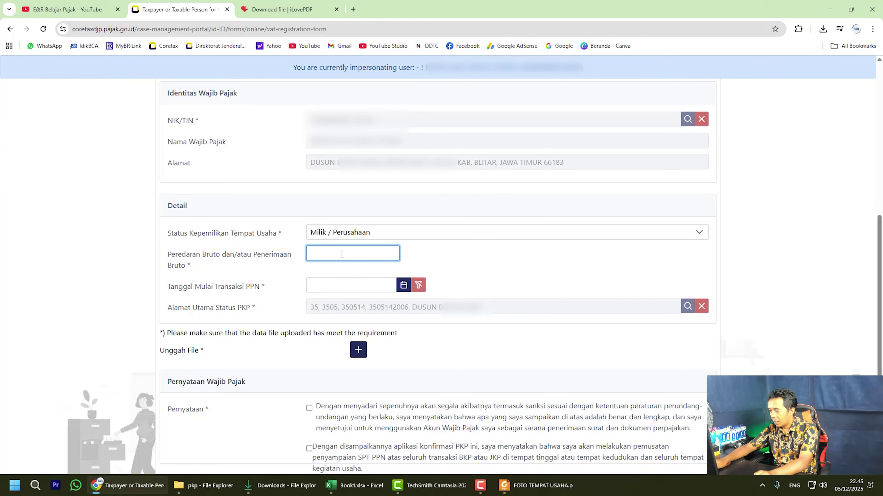
pyautogui.write('0')
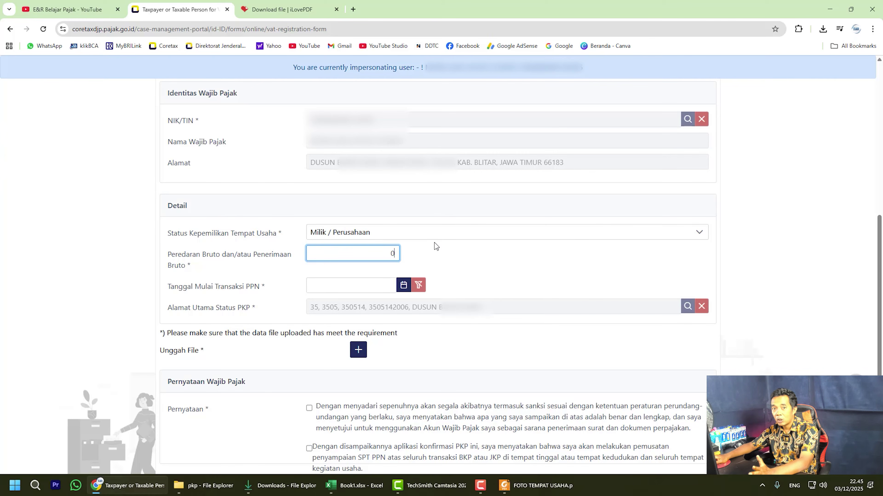
pyautogui.click(329, 285)
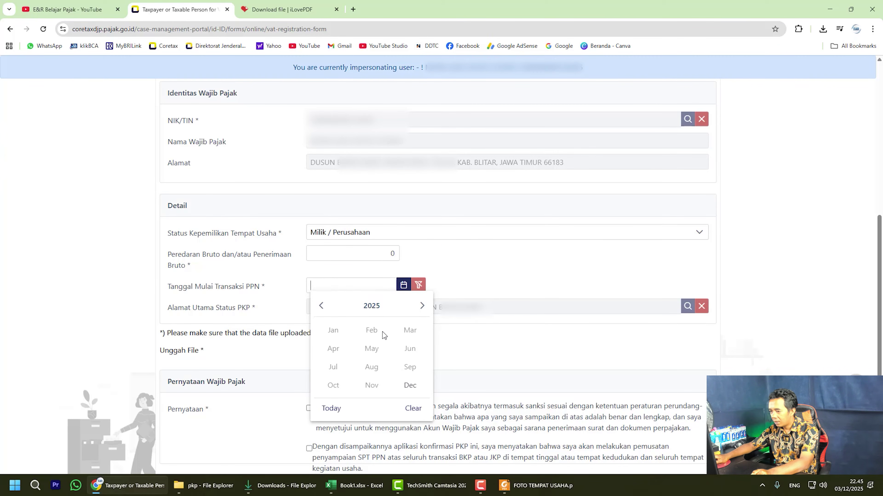
pyautogui.click(413, 389)
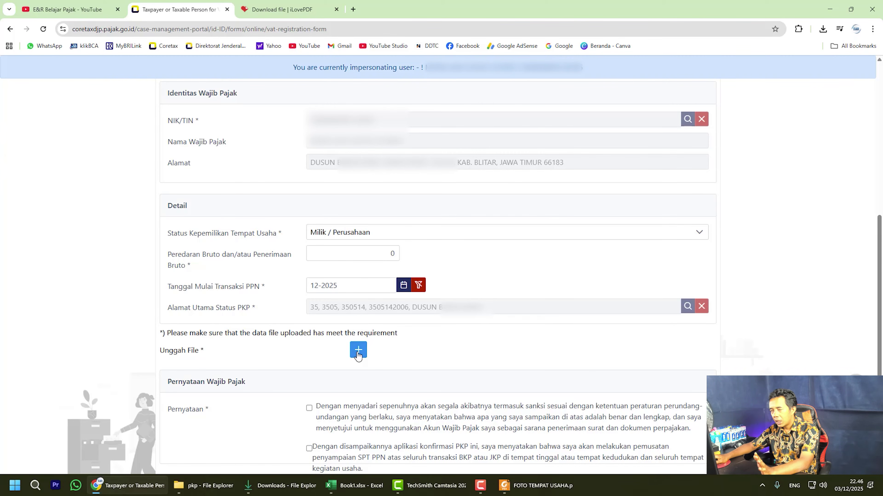
# Add a new supporting document entry with tax type PPN.
pyautogui.click(358, 351)
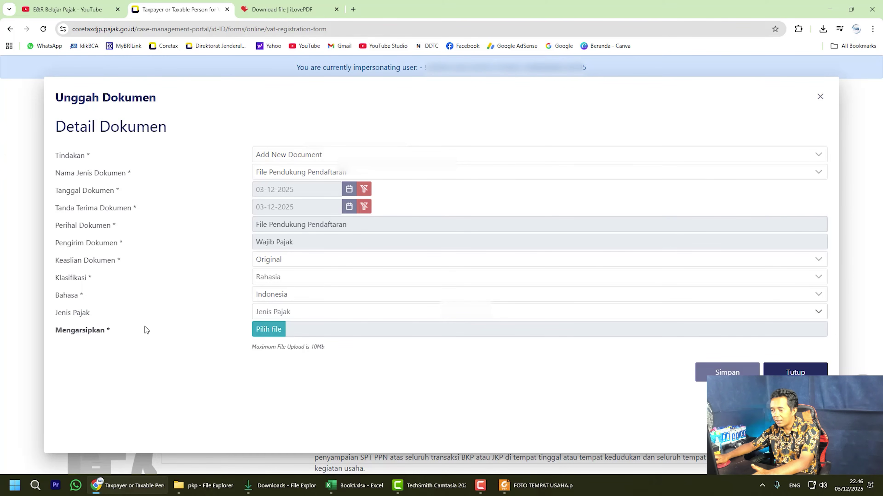
pyautogui.click(288, 314)
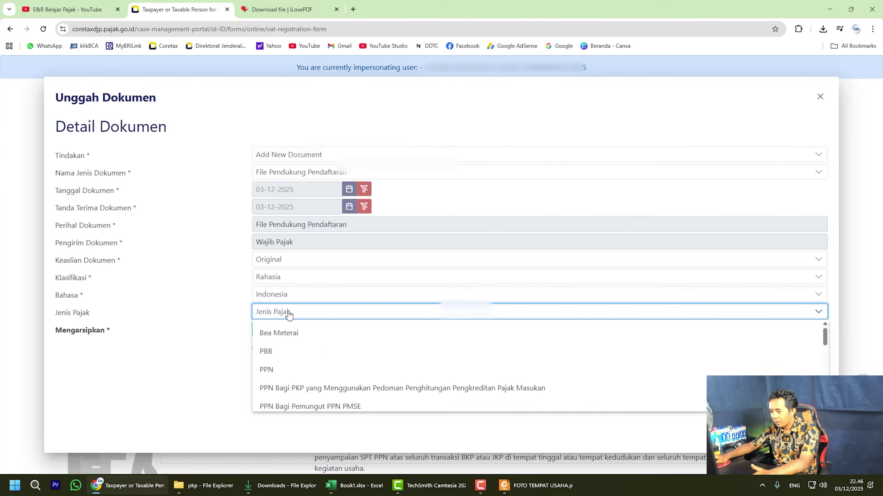
pyautogui.click(302, 373)
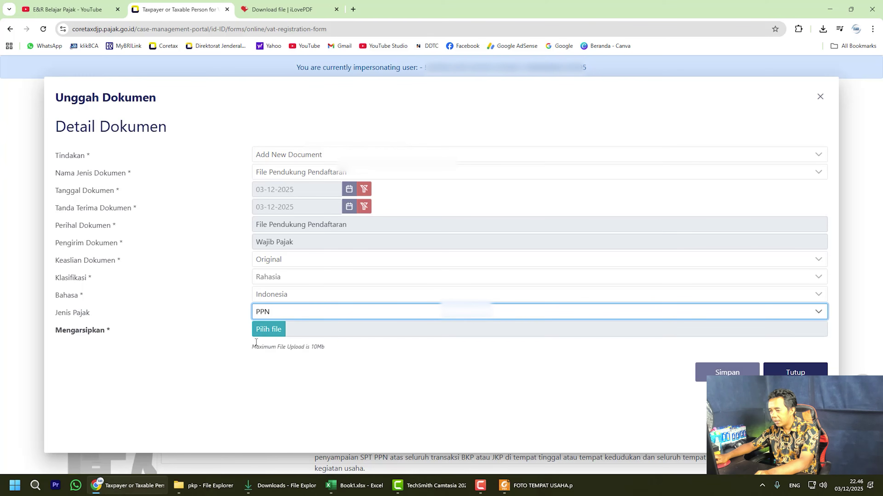
# Select Formulir Pengukuhan Kena Pajak ALL.pdf from the pkp folder and save the upload.
pyautogui.click(268, 334)
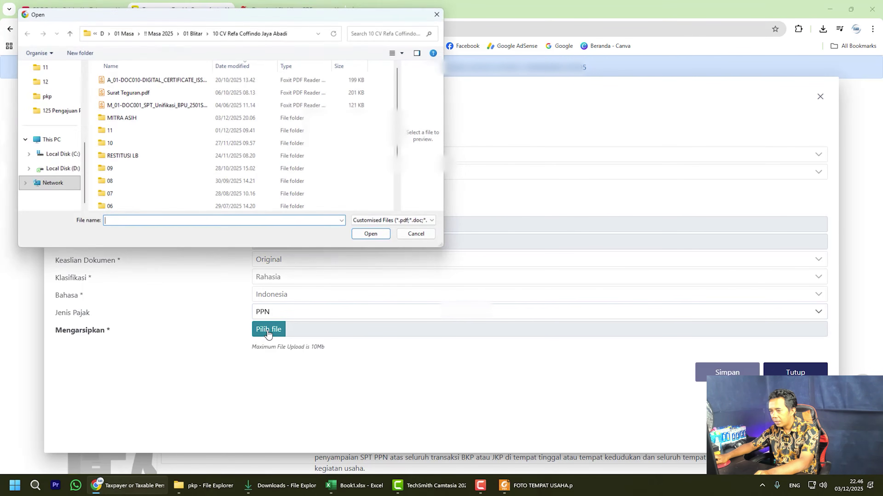
pyautogui.click(60, 169)
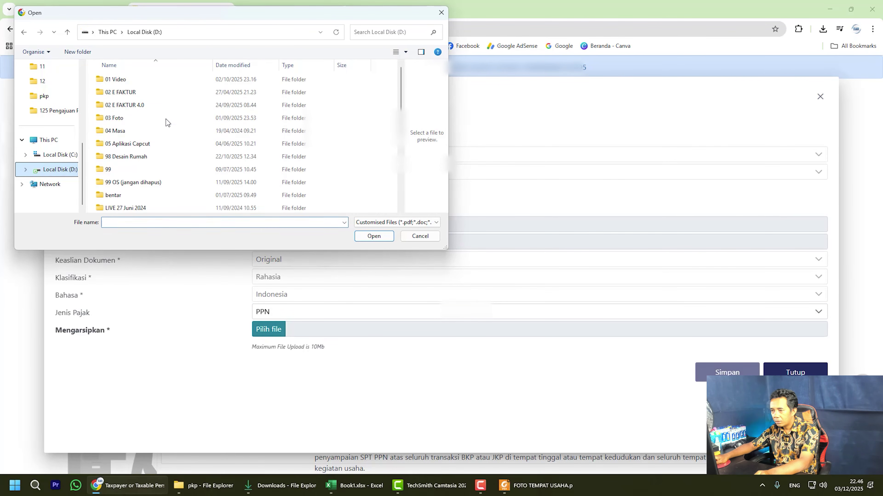
pyautogui.doubleClick(123, 78)
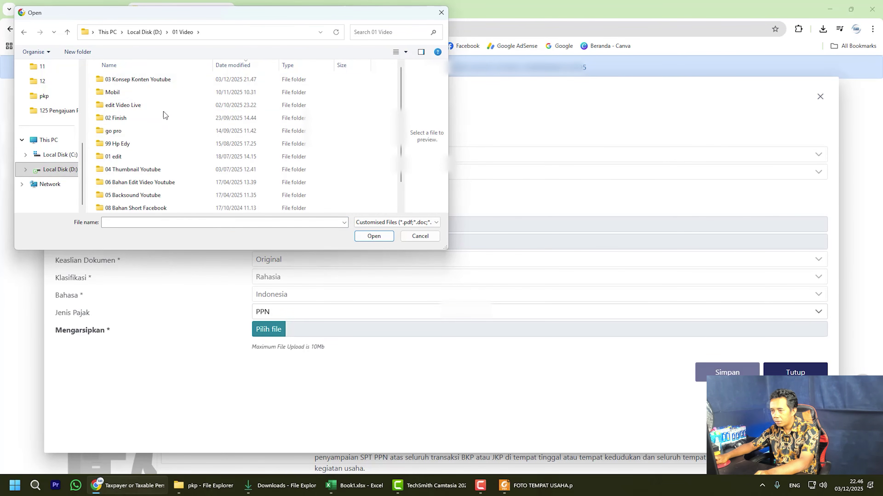
pyautogui.doubleClick(141, 80)
pyautogui.scroll(-2, 151, 195)
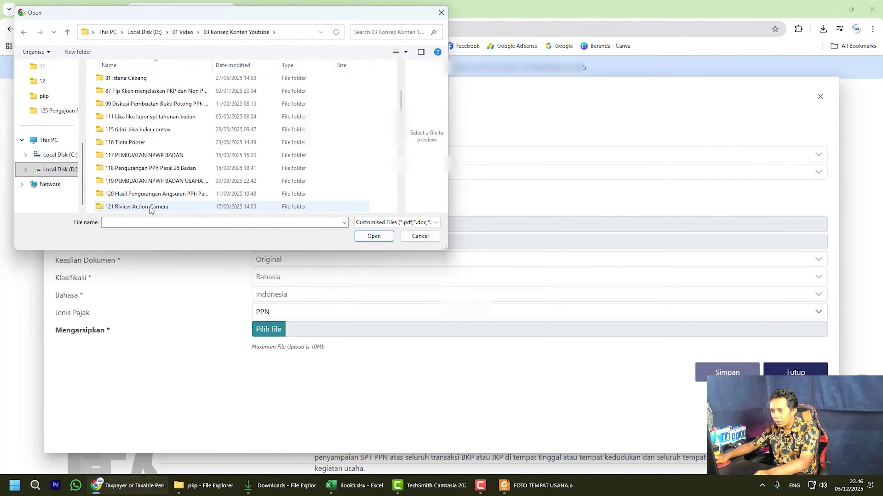
pyautogui.scroll(-1, 152, 205)
pyautogui.scroll(-2, 151, 206)
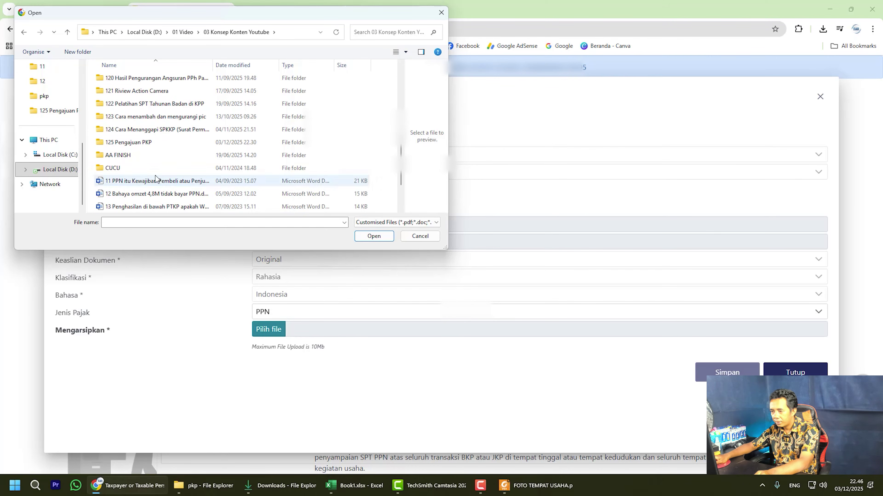
pyautogui.doubleClick(152, 141)
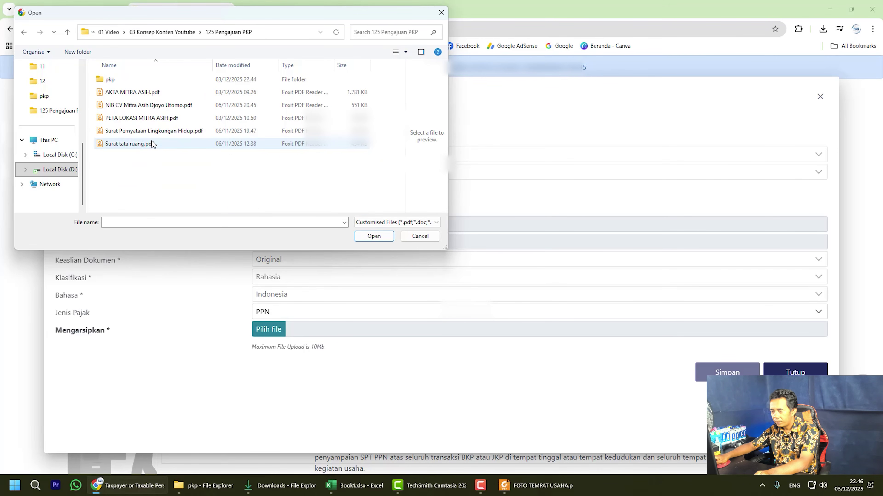
pyautogui.doubleClick(140, 80)
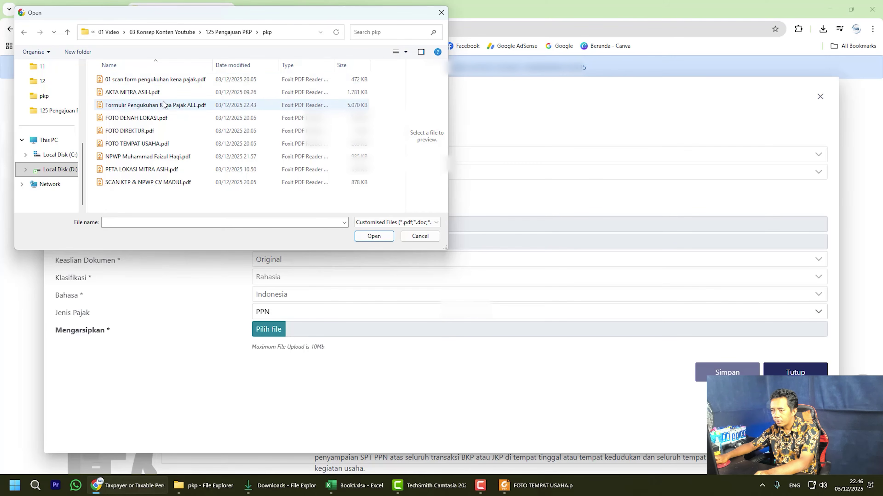
pyautogui.click(256, 65)
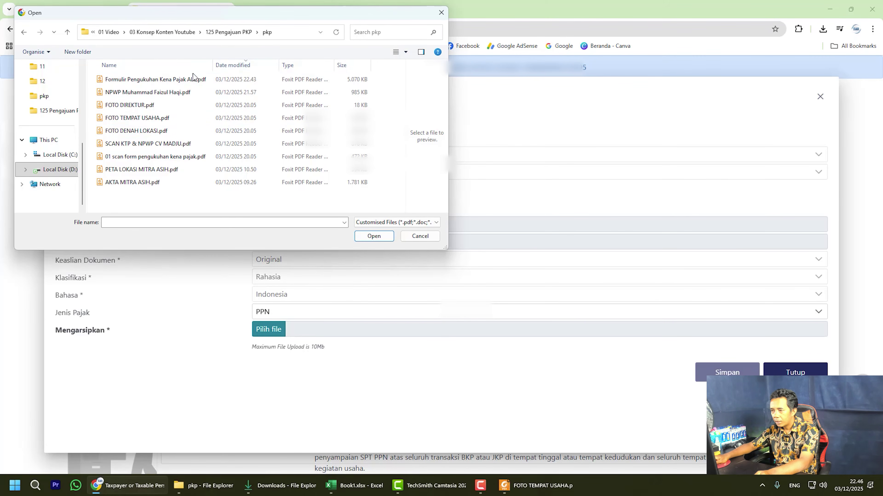
pyautogui.click(174, 80)
pyautogui.click(370, 237)
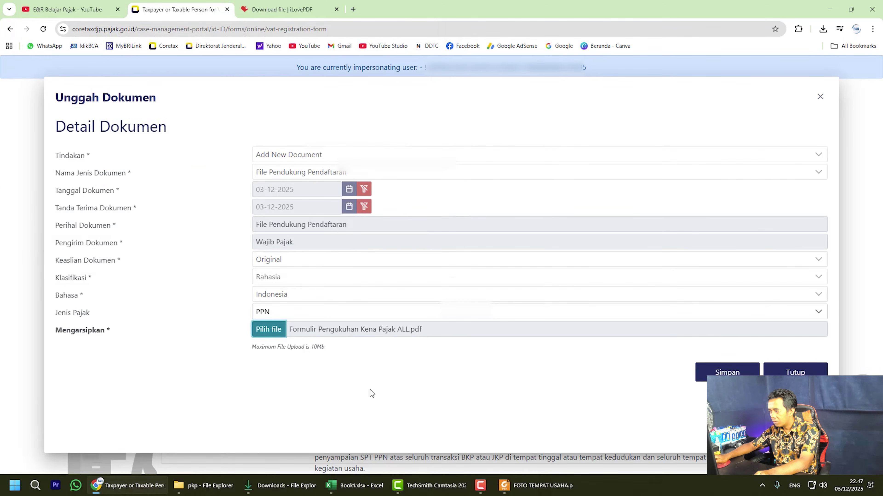
pyautogui.click(699, 375)
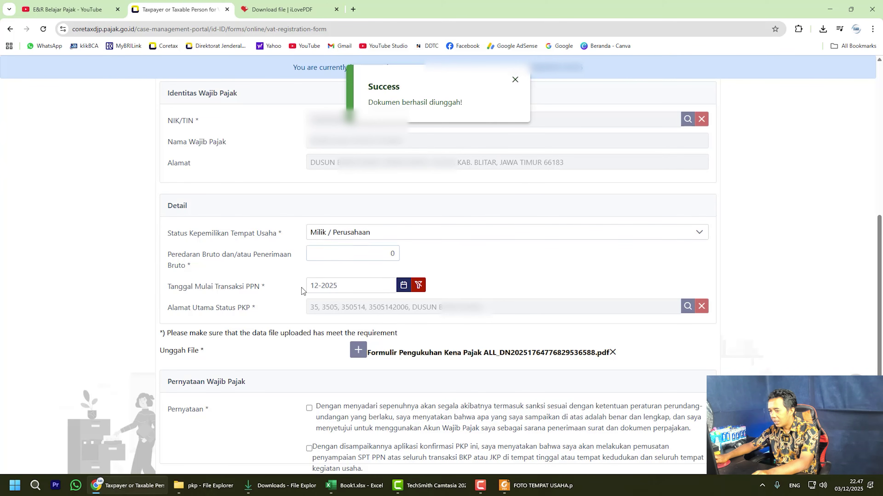
# Accept both Pernyataan declaration statements.
pyautogui.click(309, 408)
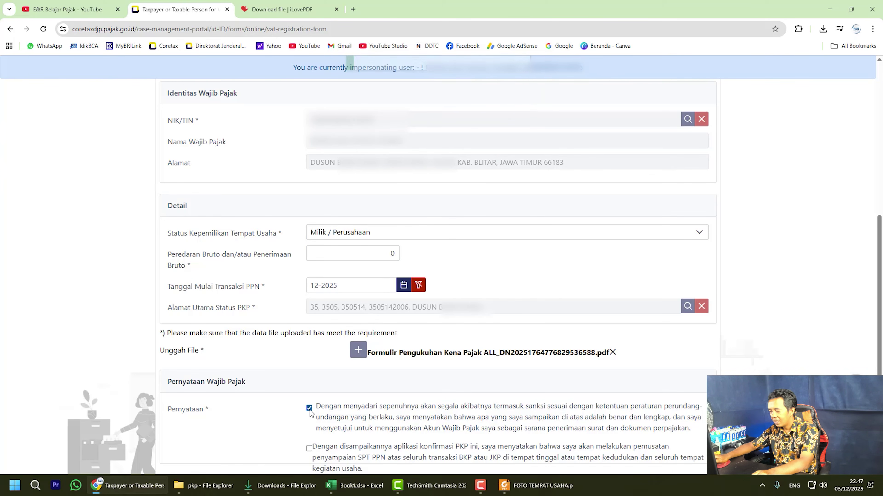
pyautogui.click(309, 449)
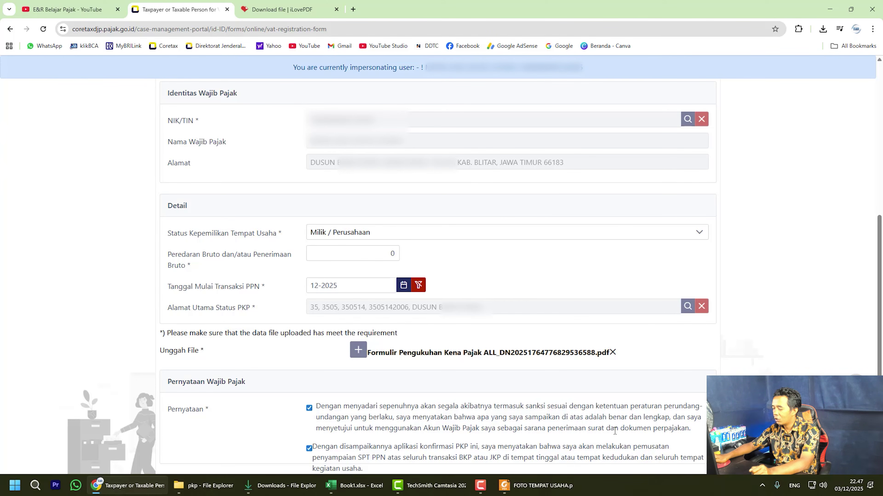
pyautogui.scroll(-2, 532, 410)
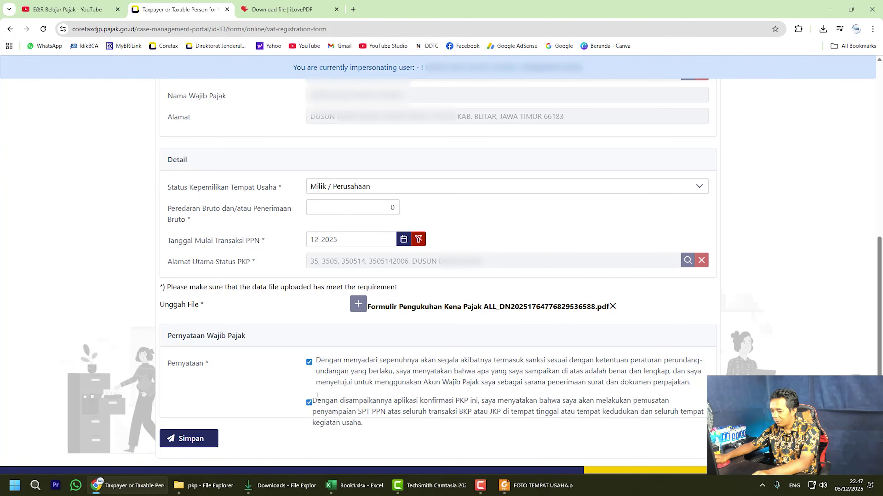
# Submit the PKP application and save the Bukti Tanda Terima receipt to disk.
pyautogui.click(178, 439)
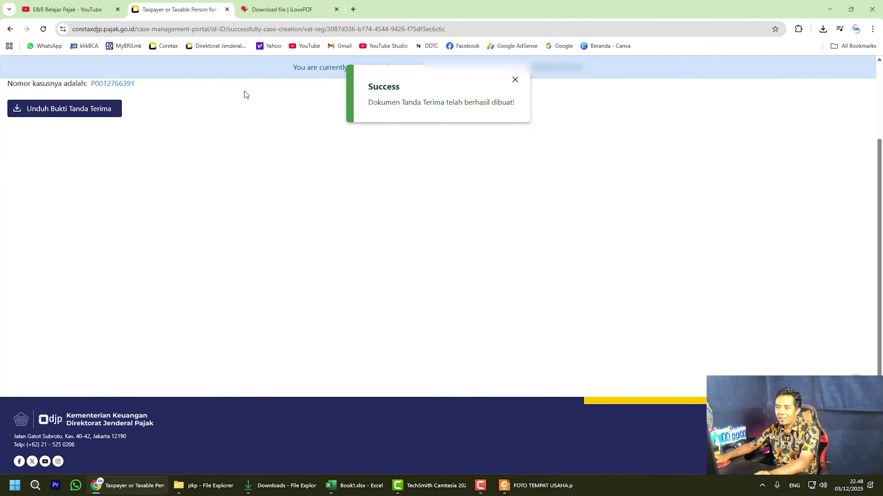
pyautogui.click(76, 107)
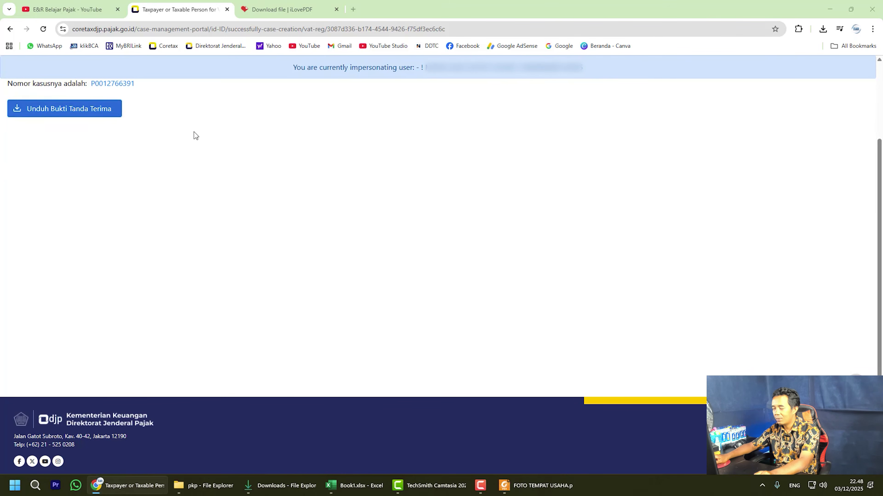
pyautogui.click(374, 237)
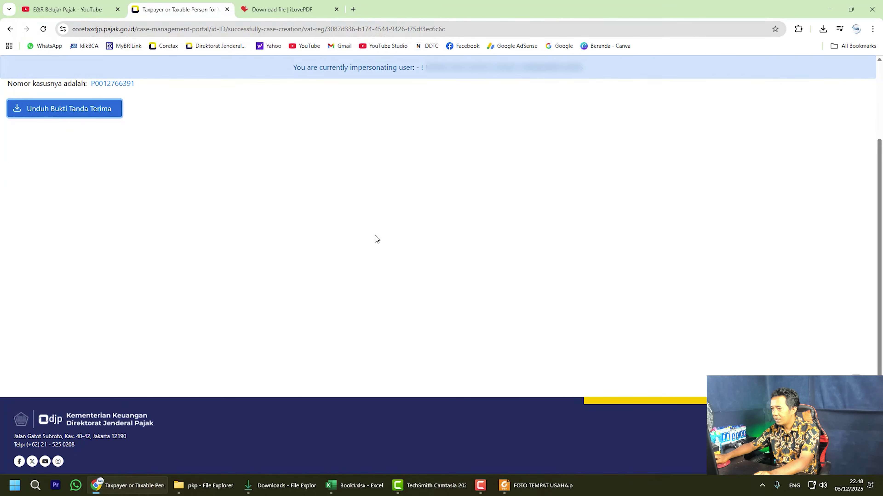